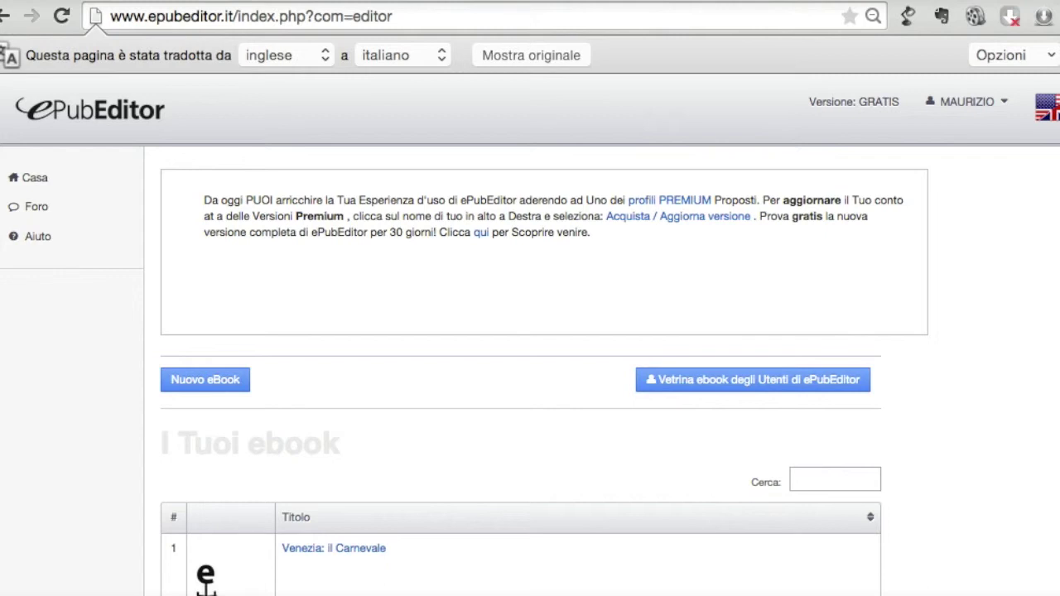
Create a new ebook titled "Il Carnevale di Venezia" and save its general information
scroll(530, 338, down, 10)
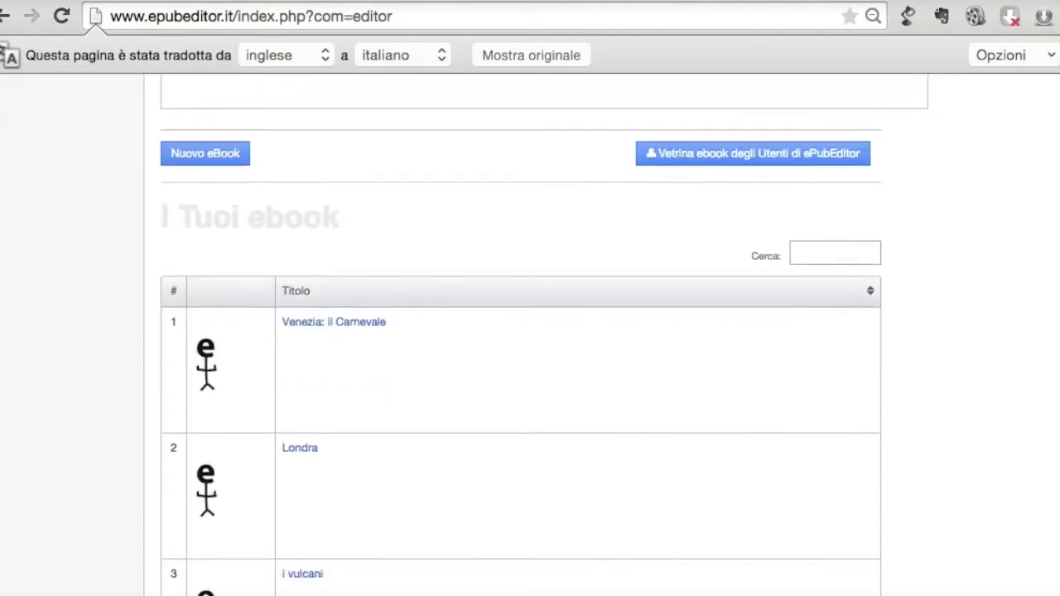
scroll(521, 332, down, 5)
scroll(521, 331, up, 2)
scroll(521, 331, up, 8)
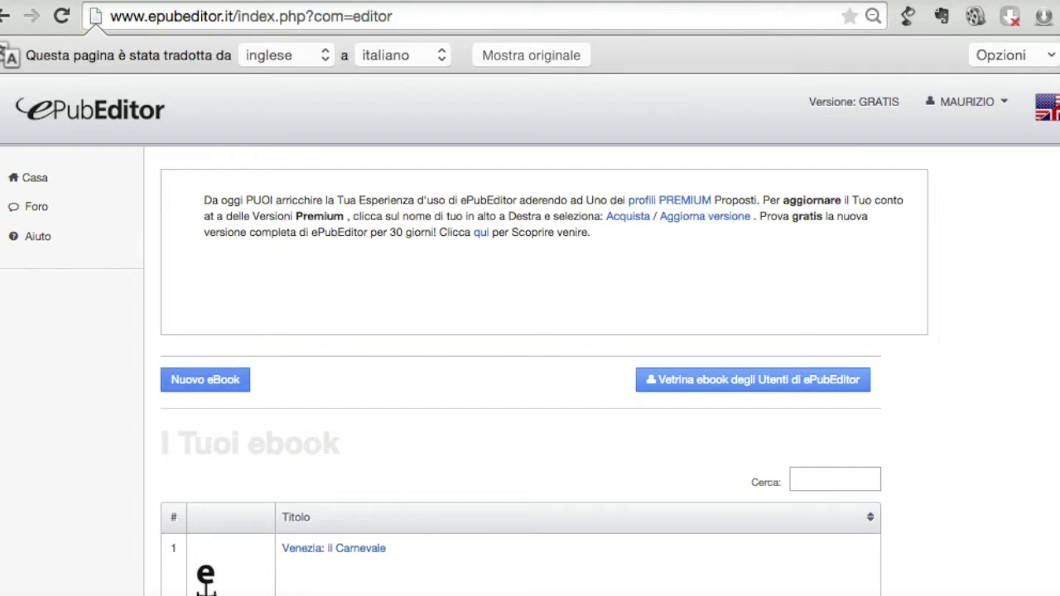
click(206, 380)
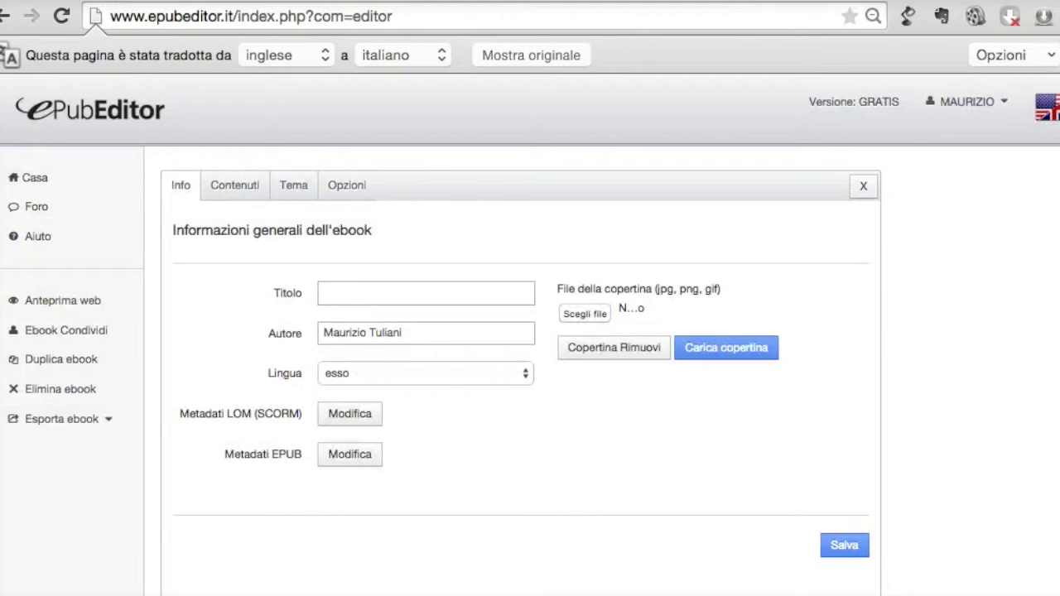
click(327, 293)
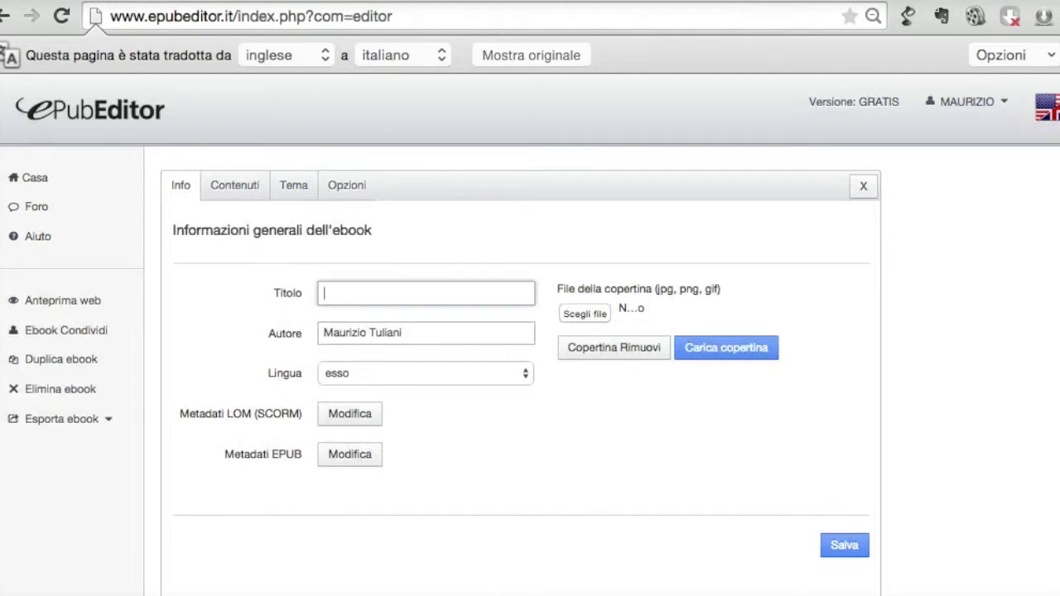
text(Il Carnevale di Venezia)
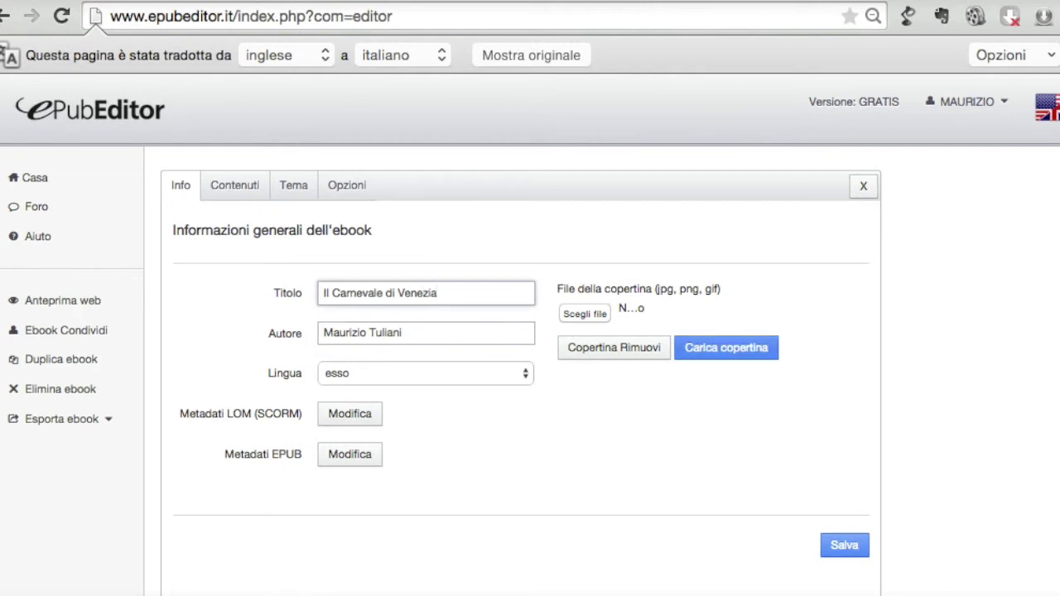
mouse_move(727, 347)
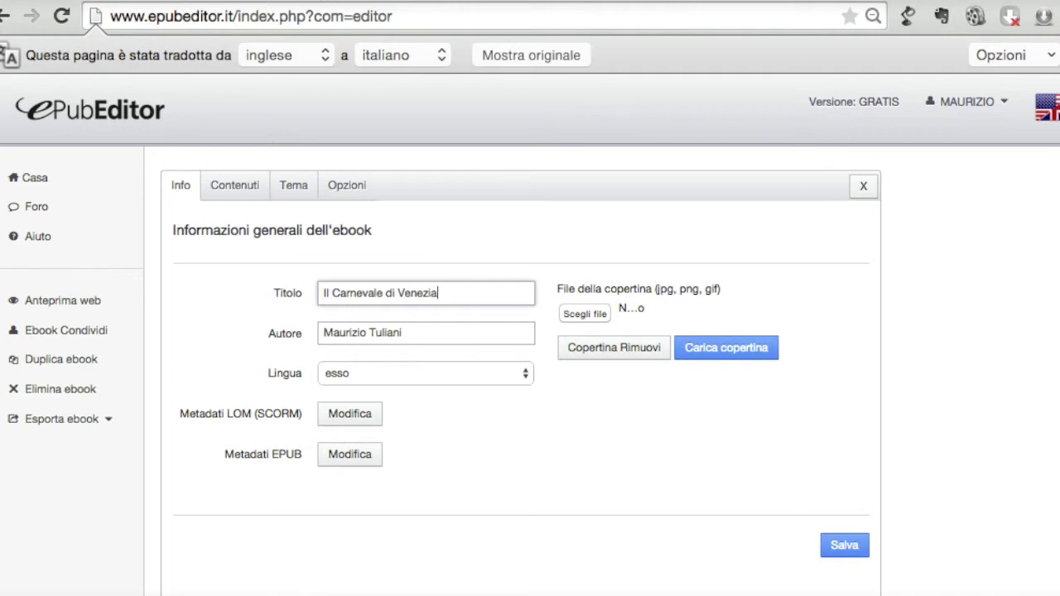
click(845, 545)
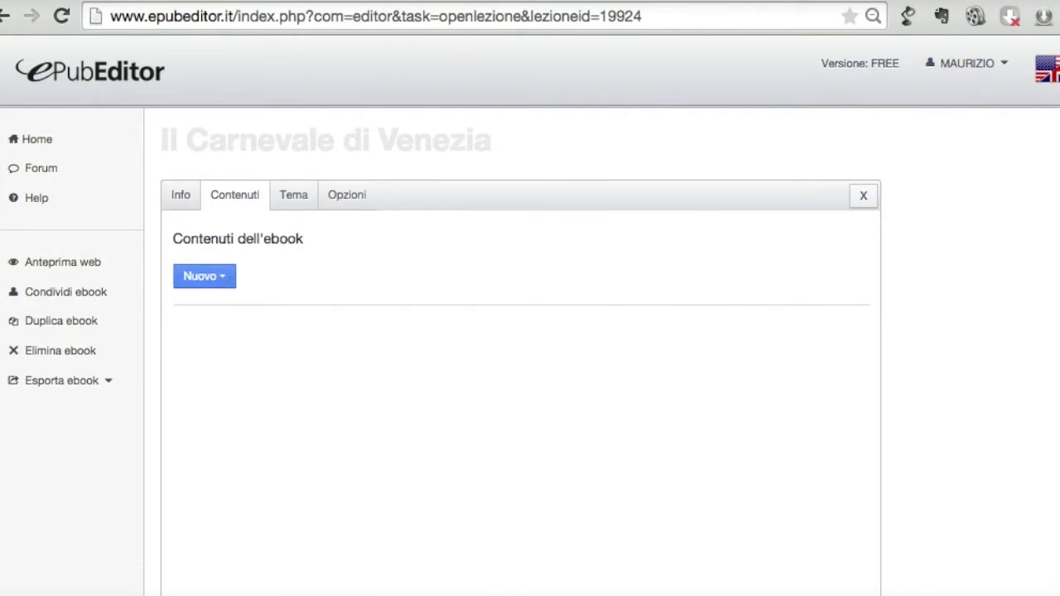
Add a generic text page titled "Le origini storiche del Carnevale" and paste the copied text about the Carnival's ancient traditions into its body
click(203, 276)
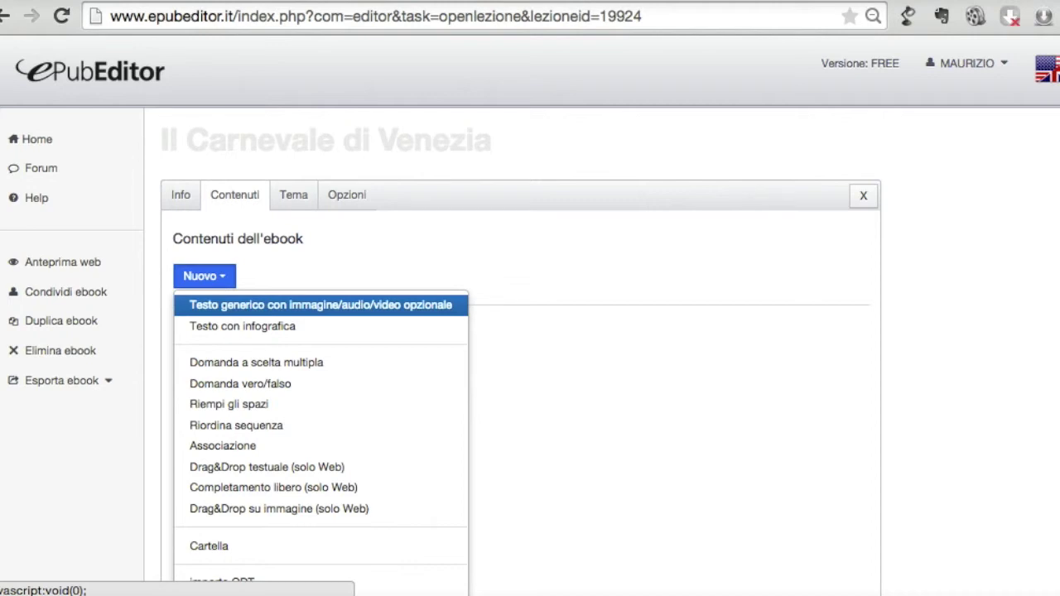
click(220, 305)
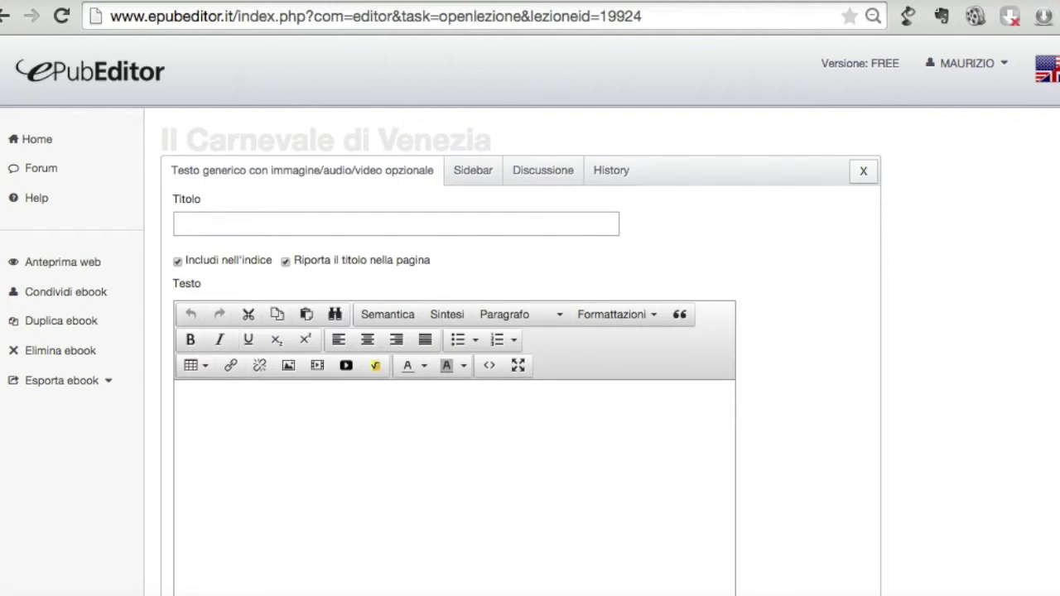
click(179, 224)
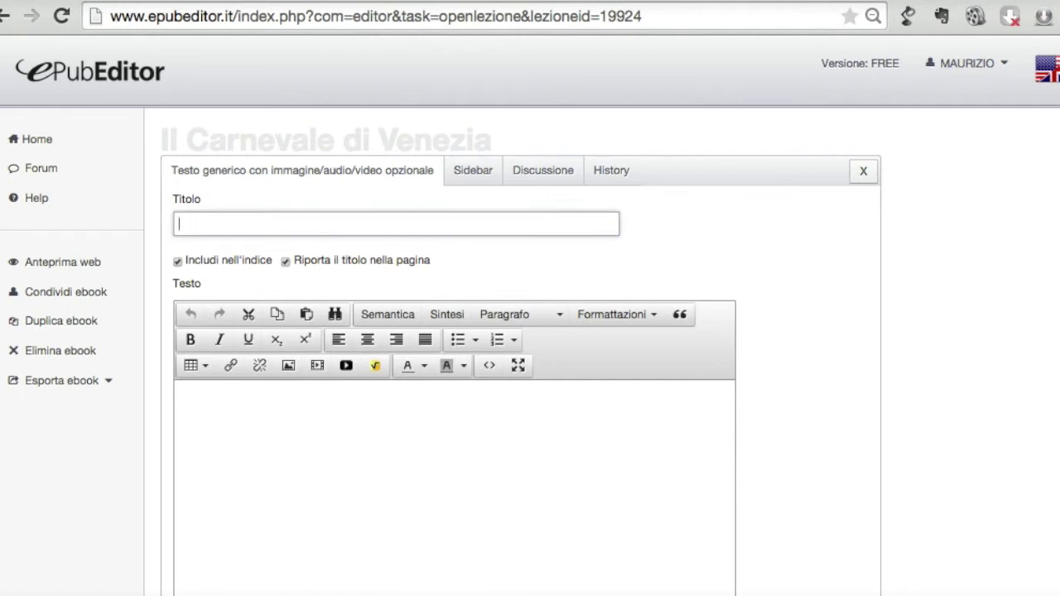
text(Le origini storich)
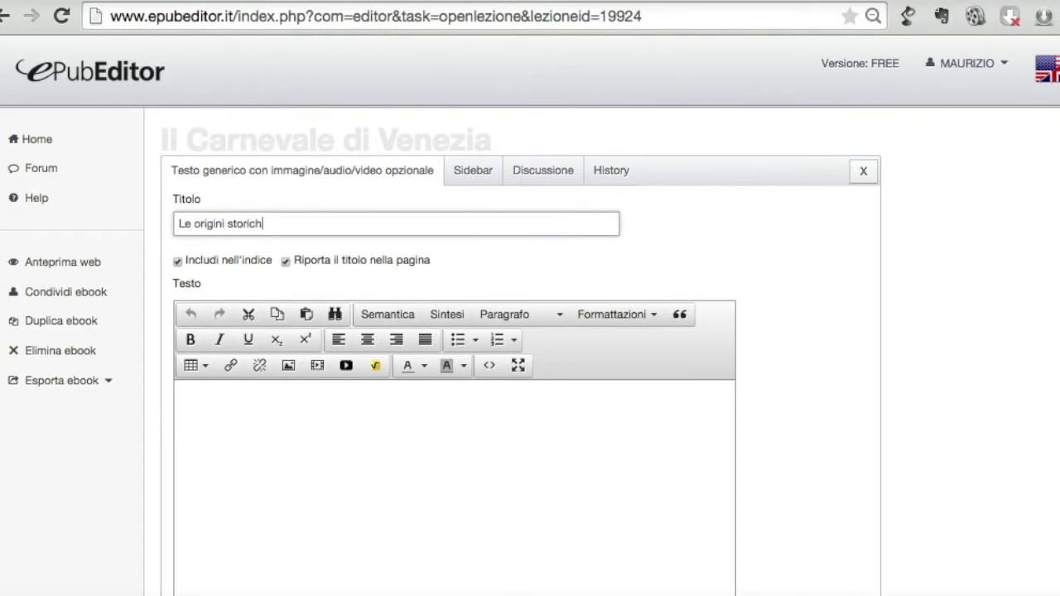
text(e del Carnevale)
click(182, 400)
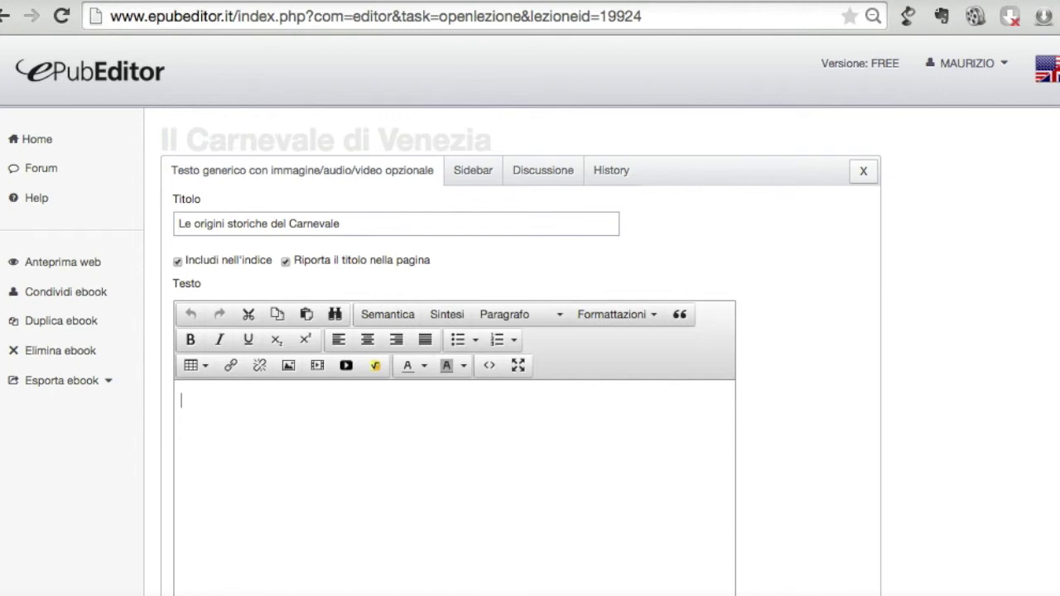
key(ctrl+v)
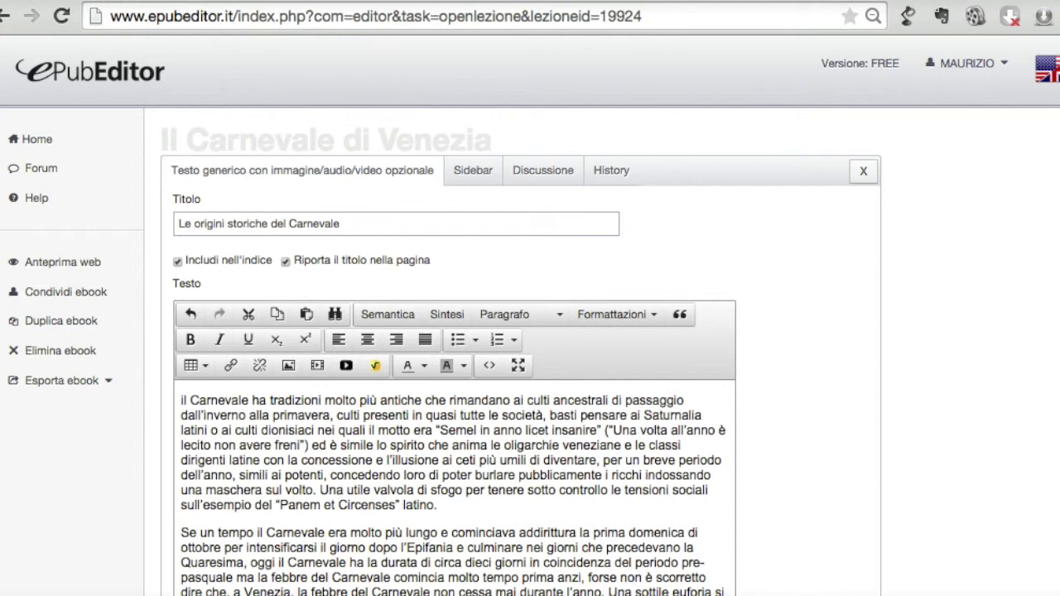
scroll(454, 373, down, 3)
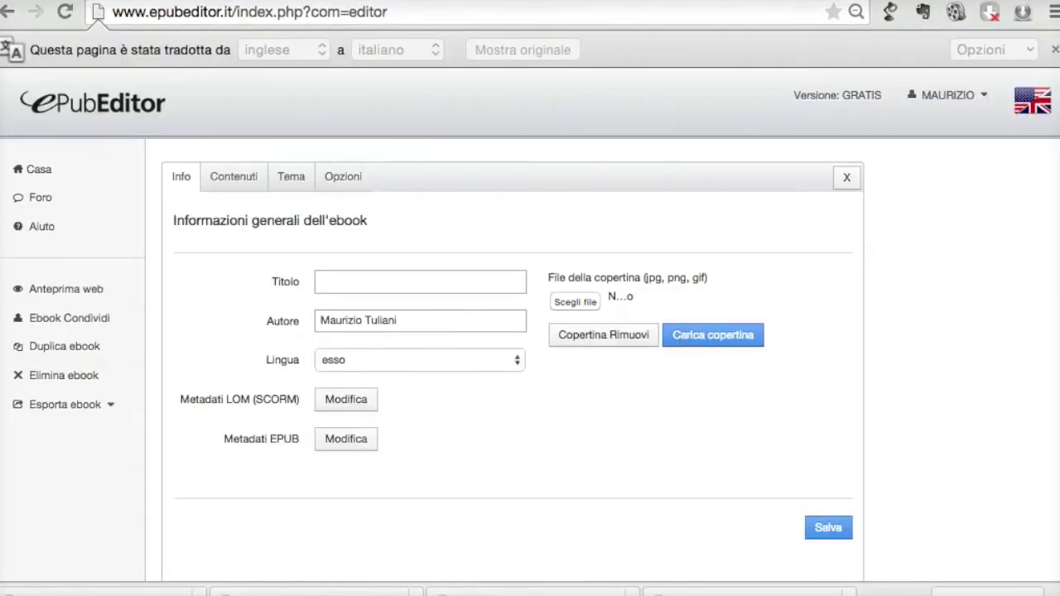
Enter "Il Carnevale di Venezia" as the title of another new ebook and save its general information
click(323, 281)
text(Il Carne)
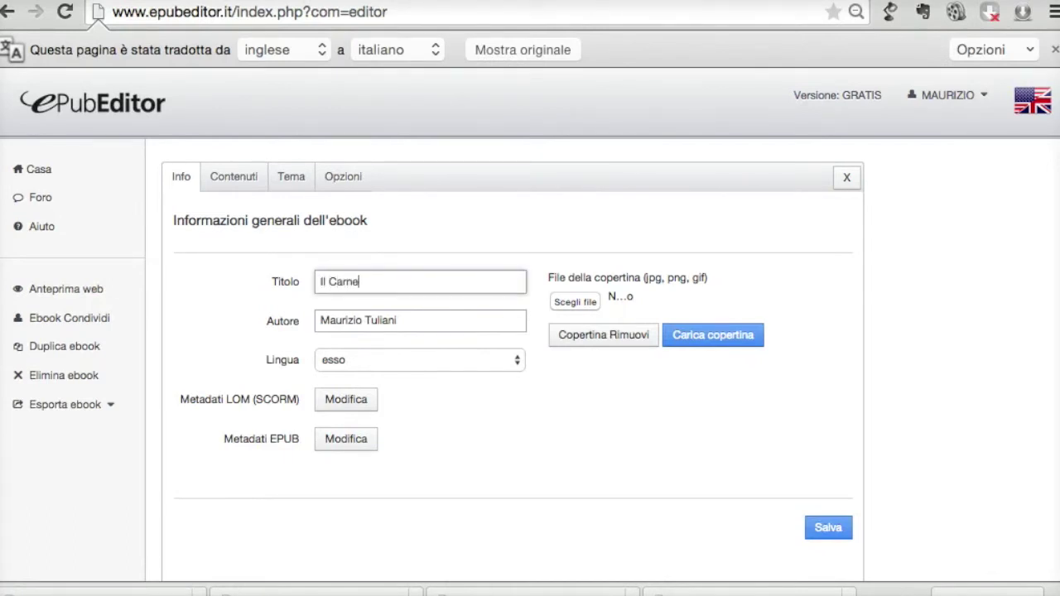
text(vale di Venezia)
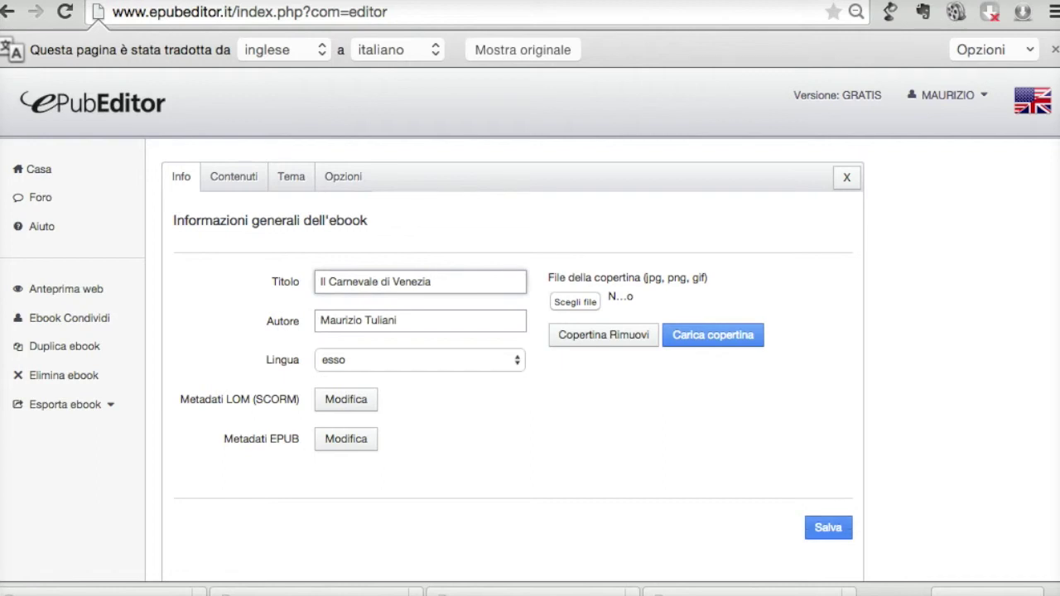
mouse_move(828, 528)
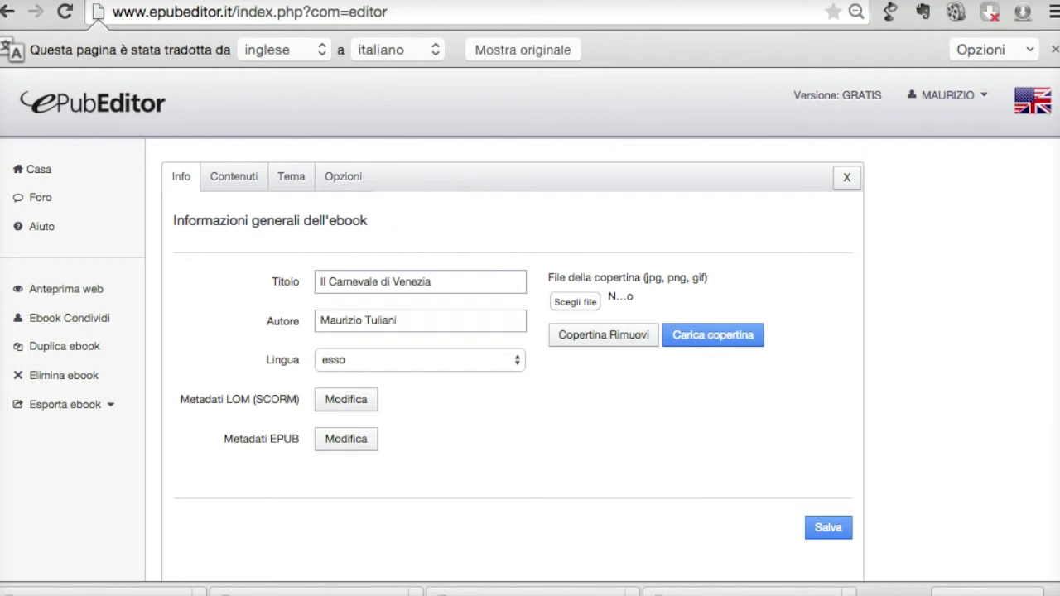
click(825, 526)
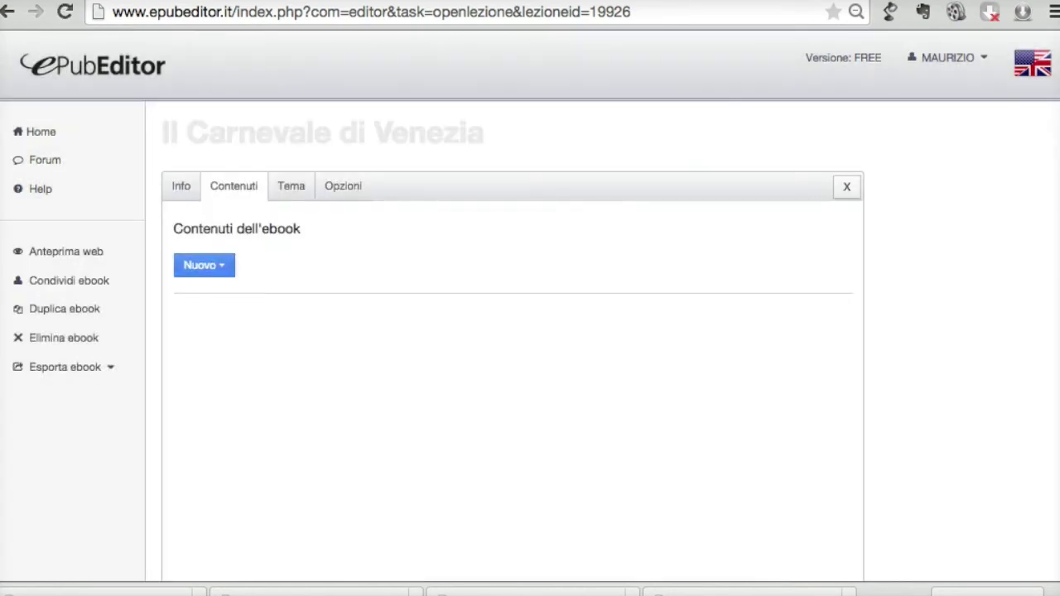
Add a generic text page titled "Le Origini del Carnevale" and paste the copied text on the Carnival's origins into its body
click(204, 265)
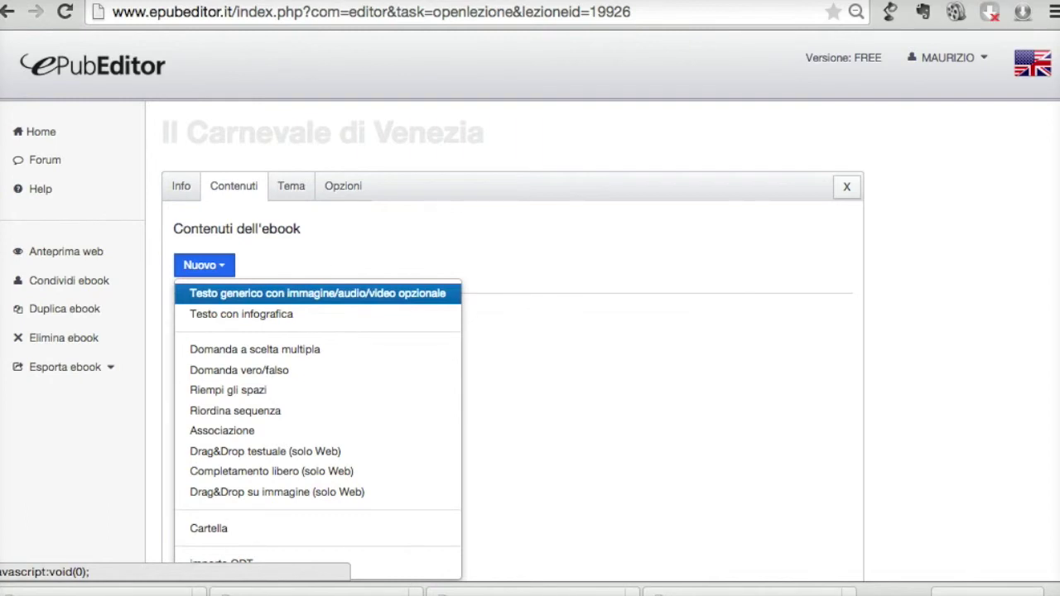
click(219, 294)
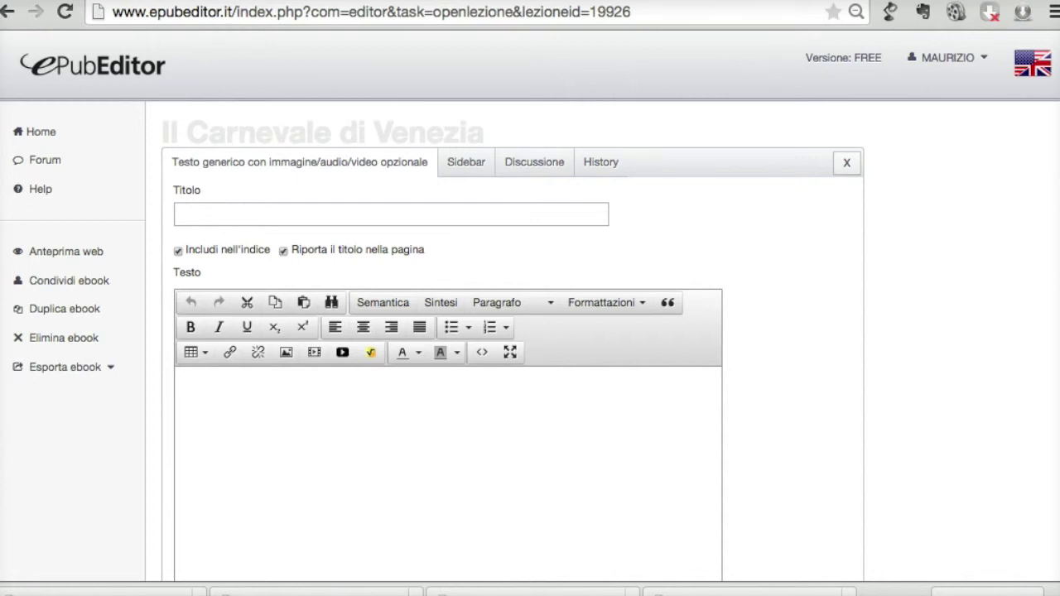
click(391, 213)
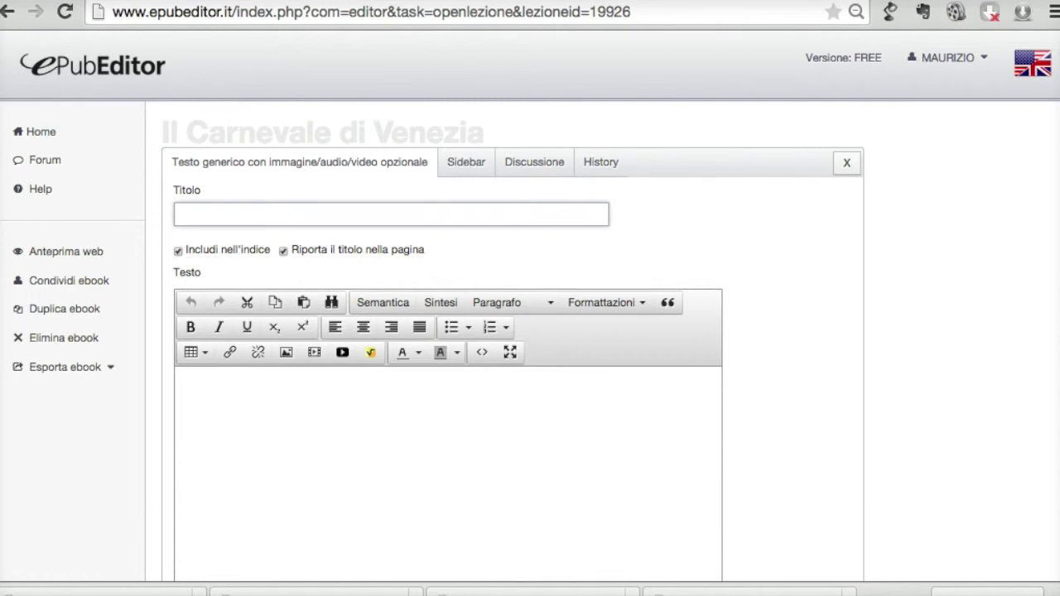
text(Le Origini del Ca)
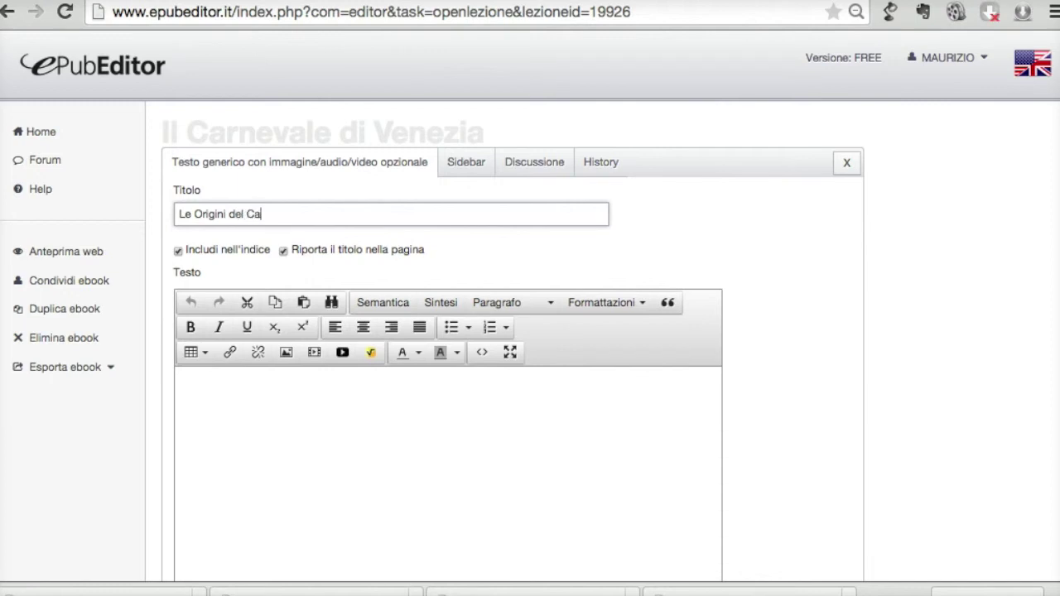
text(rnevale)
click(182, 386)
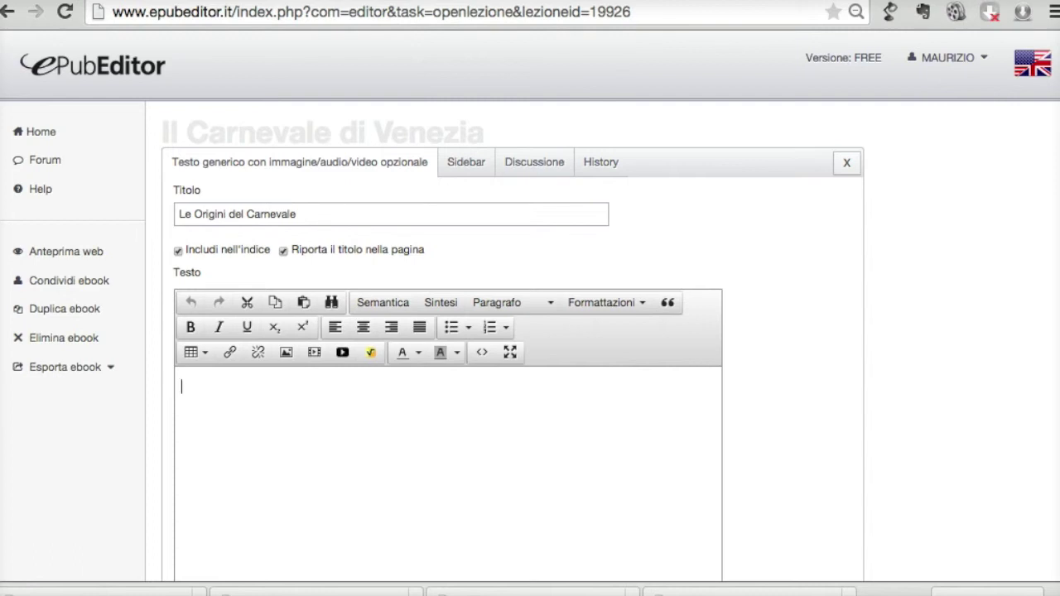
key(ctrl+v)
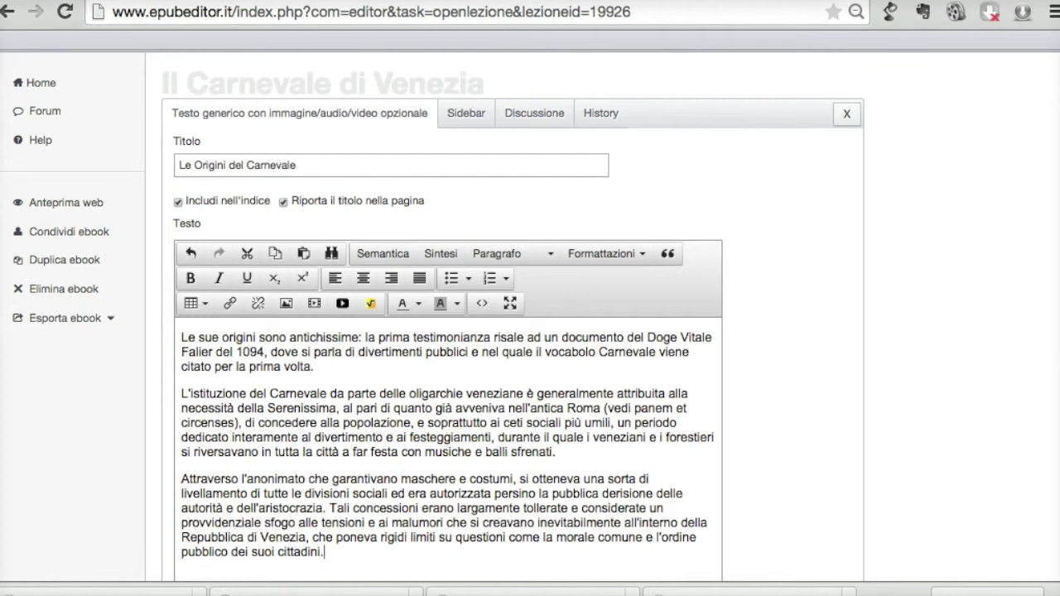
Upload the photo of costumed Carnival figures and insert it on a new line after the first paragraph
click(314, 367)
key(Return)
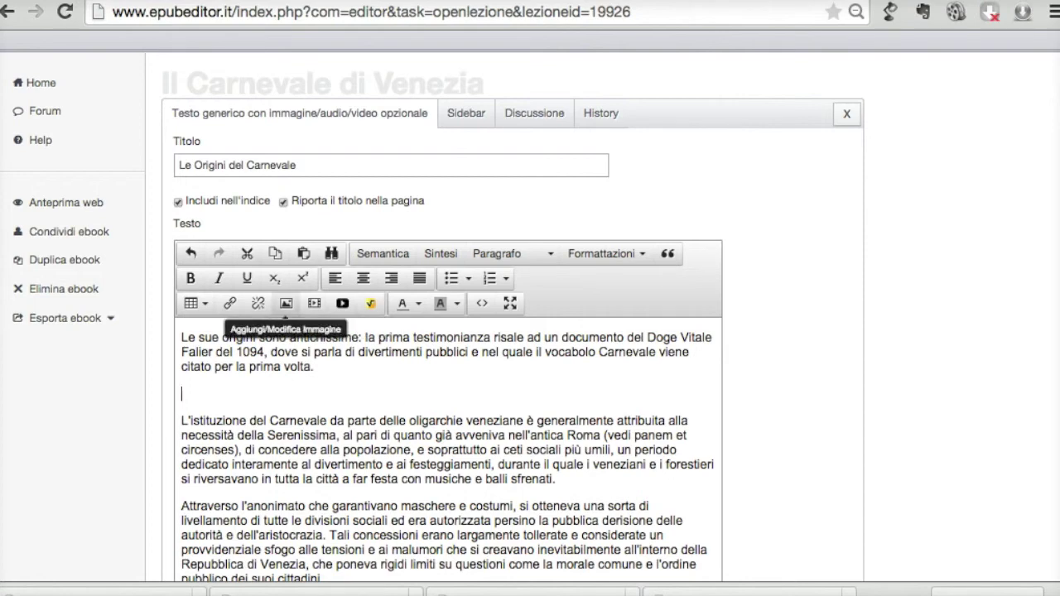
click(285, 303)
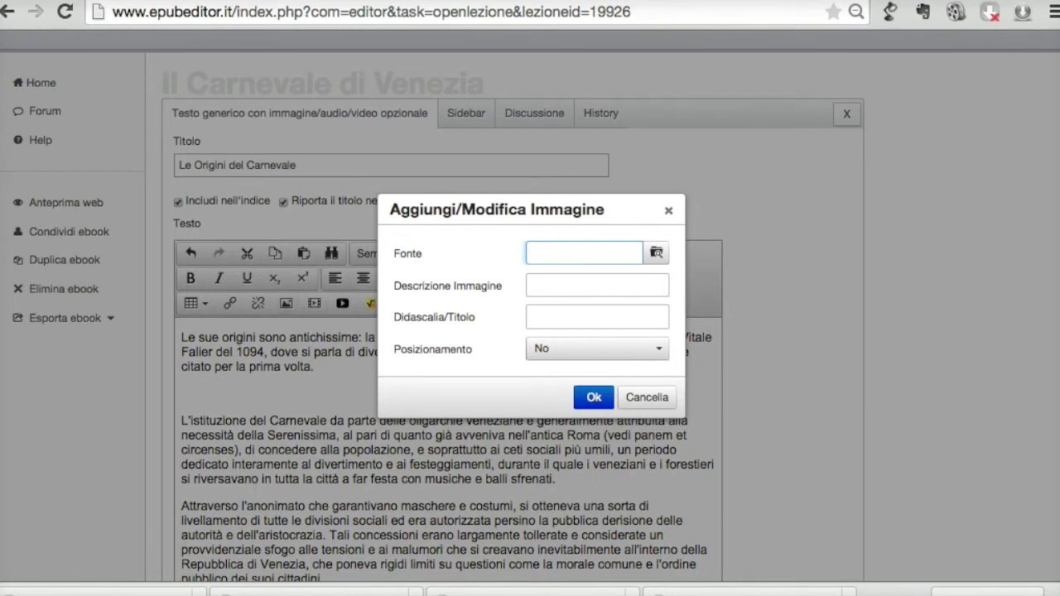
click(656, 253)
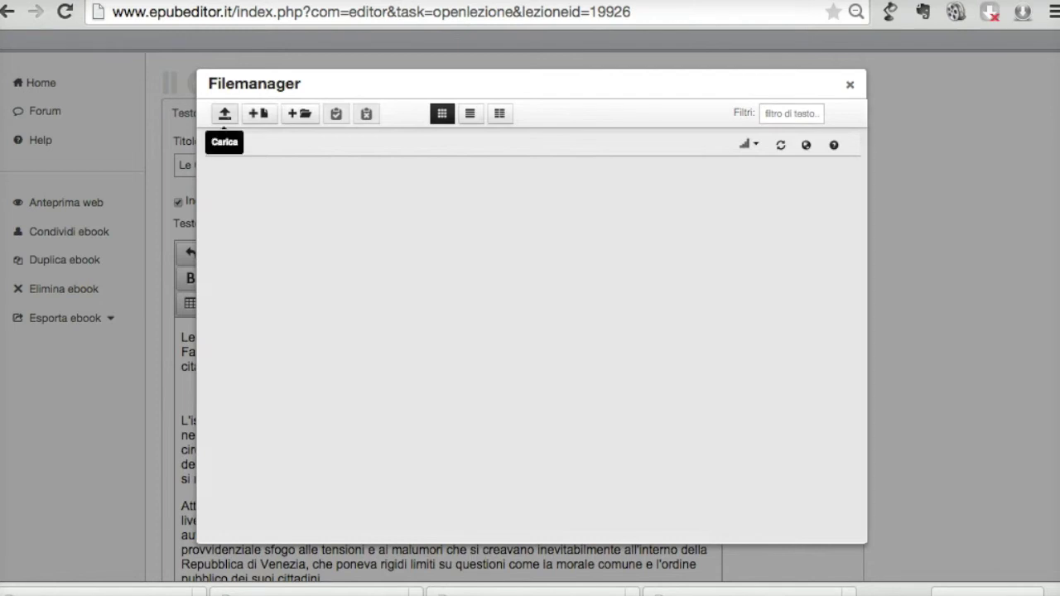
click(224, 114)
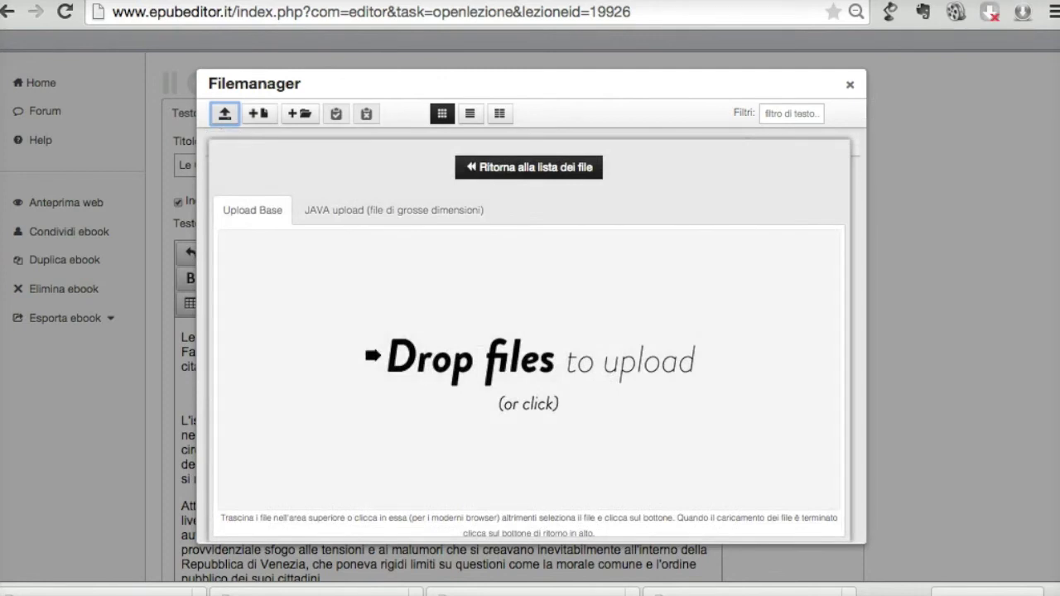
drag(388, 16, 464, 352)
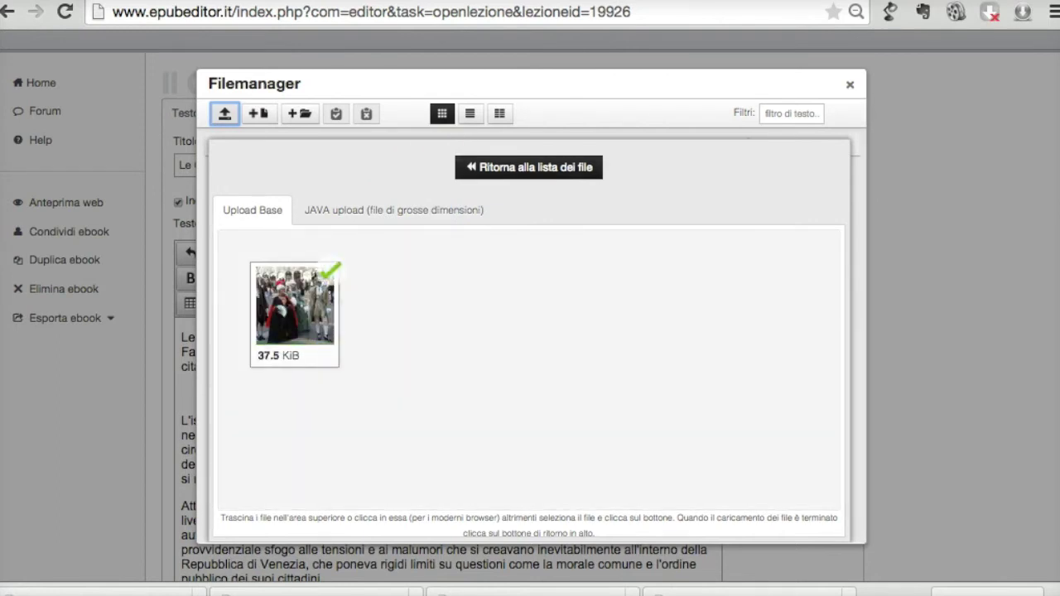
click(528, 167)
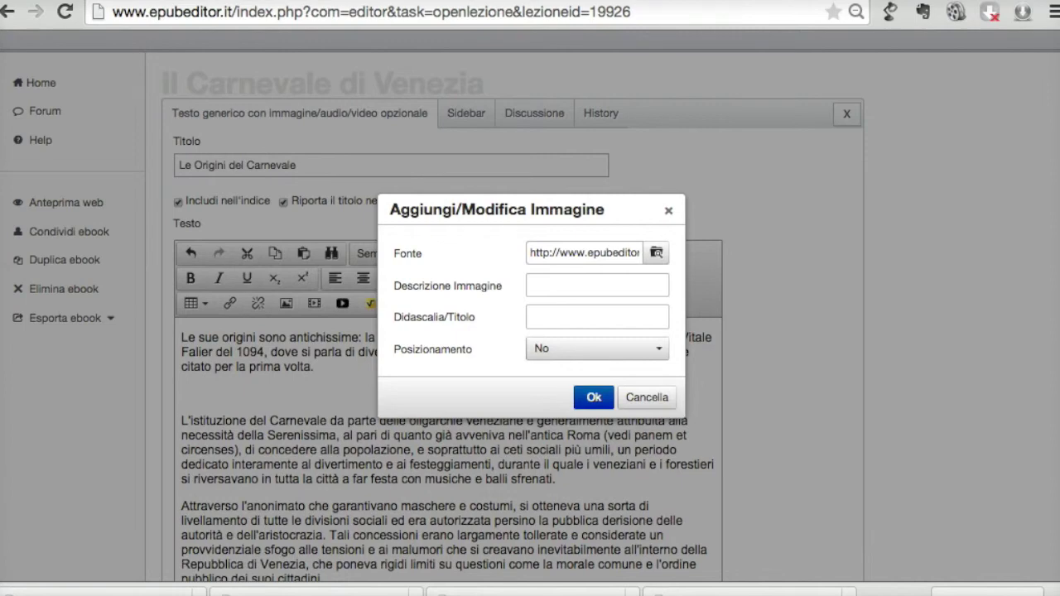
click(594, 398)
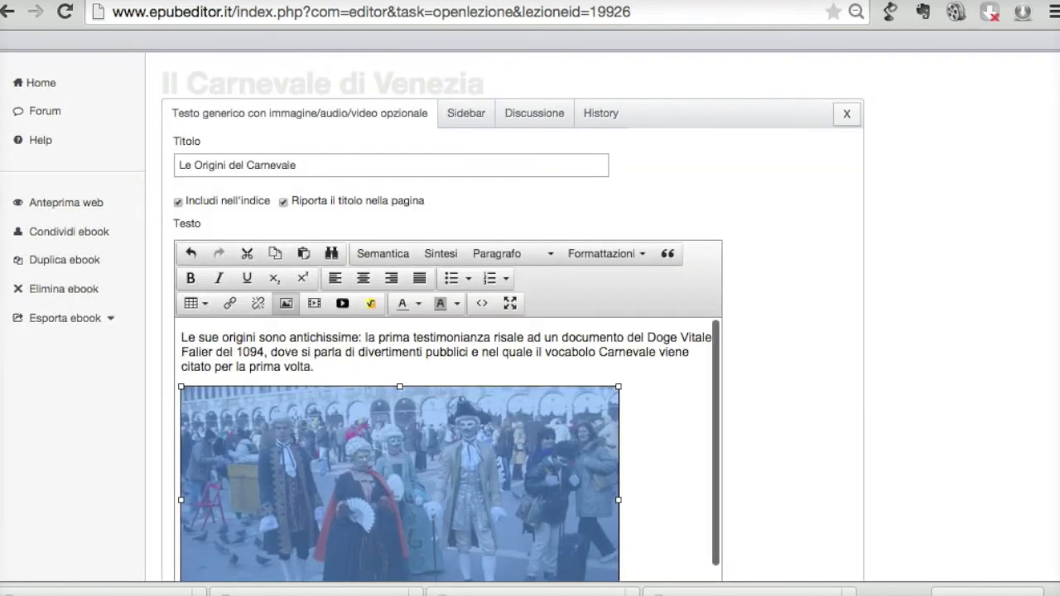
Start an image on a new line after the second paragraph and upload the photo of the masked woman by the canal
scroll(447, 447, down, 2)
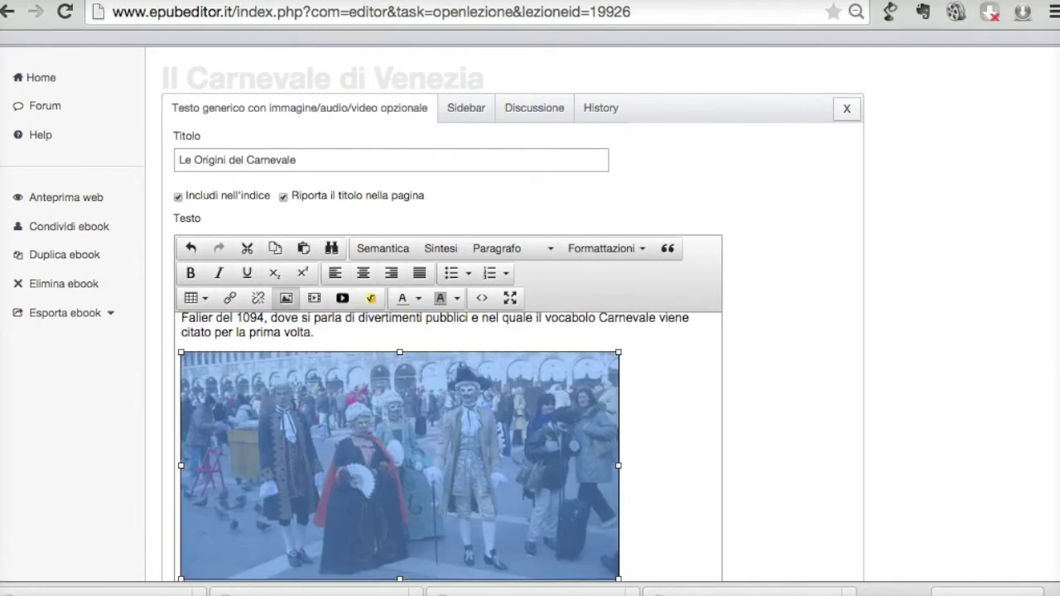
scroll(448, 373, down, 5)
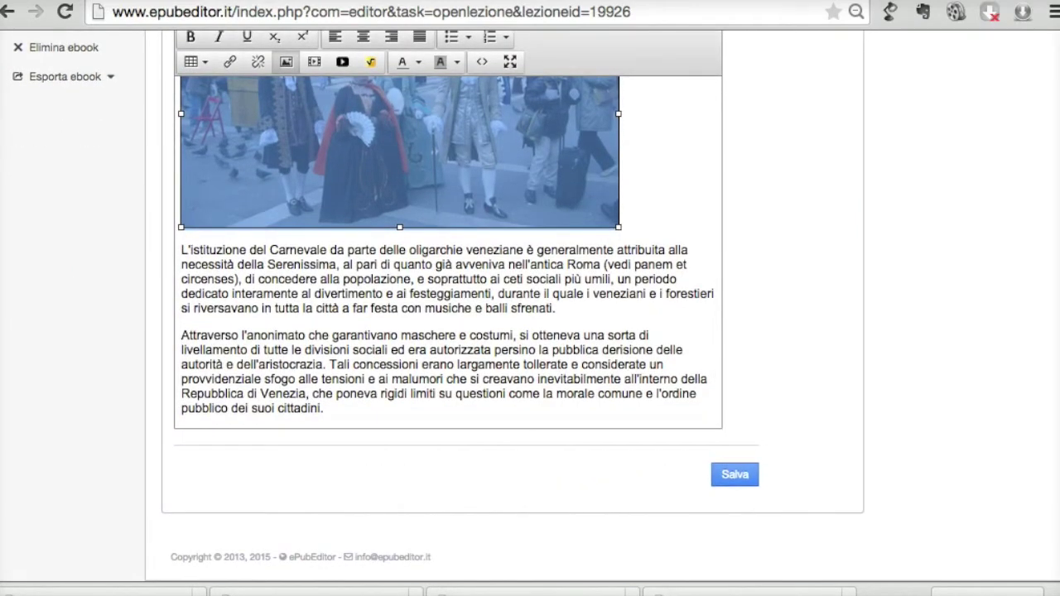
click(556, 308)
key(Return)
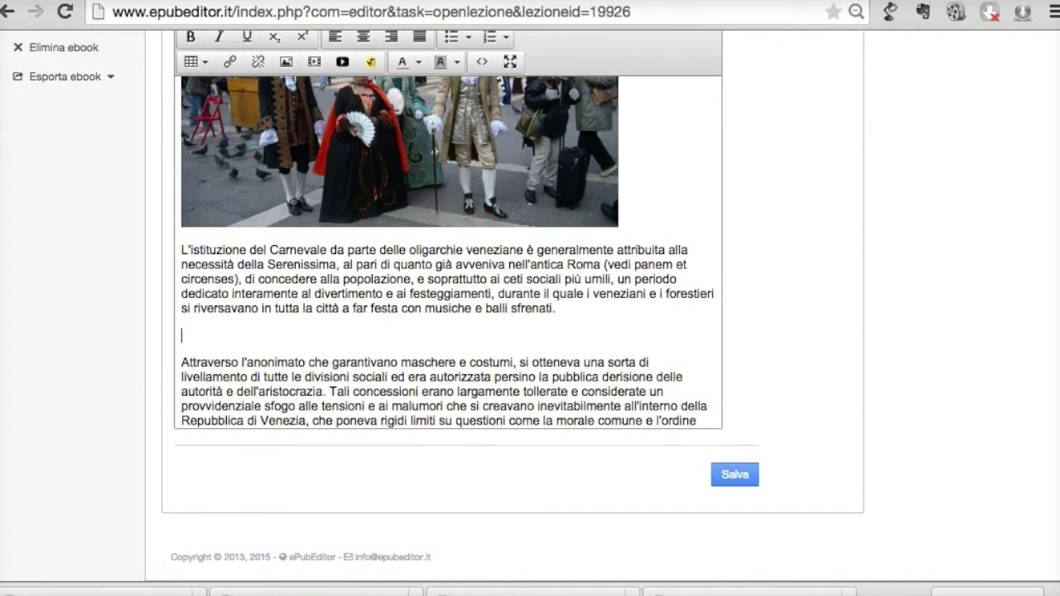
click(286, 61)
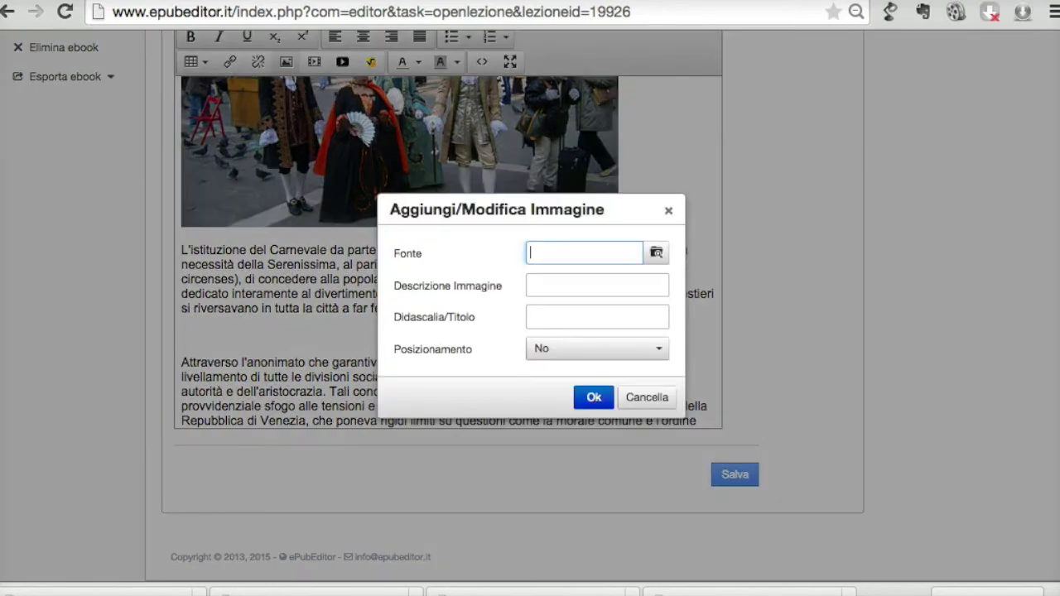
click(656, 253)
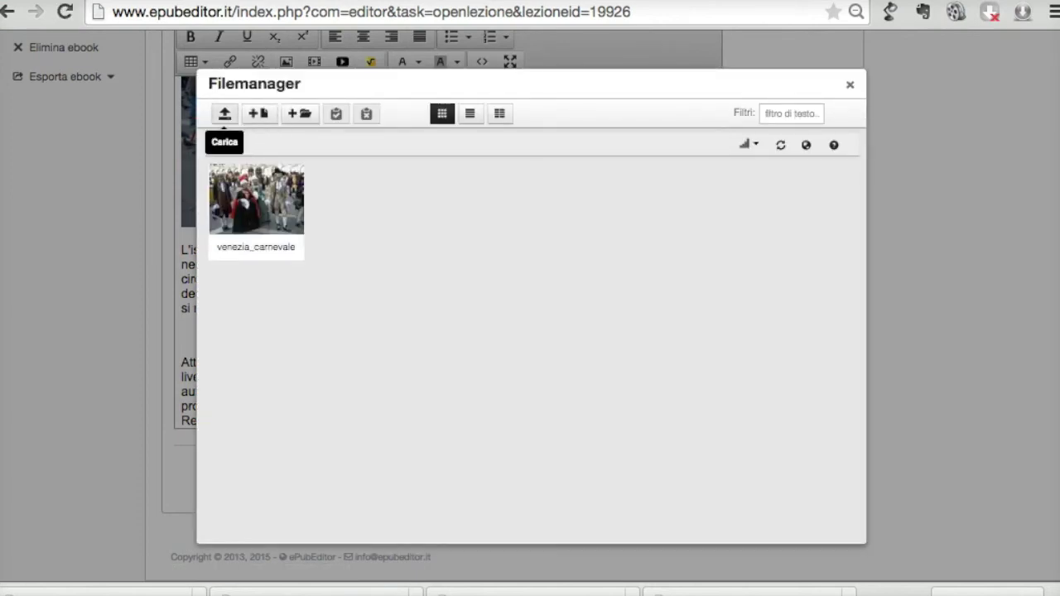
click(224, 115)
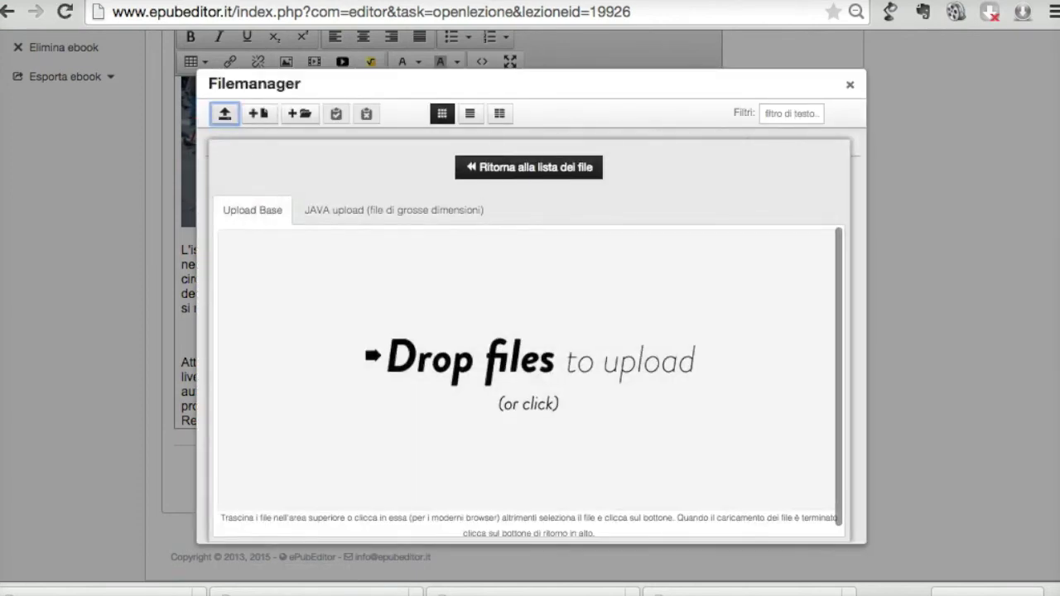
drag(538, 2, 516, 310)
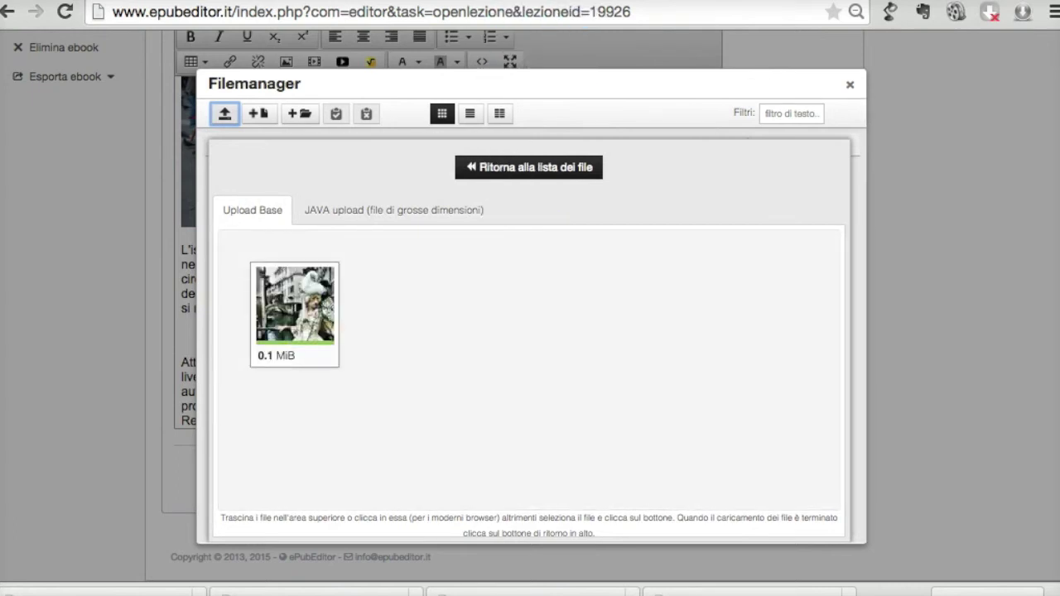
click(528, 166)
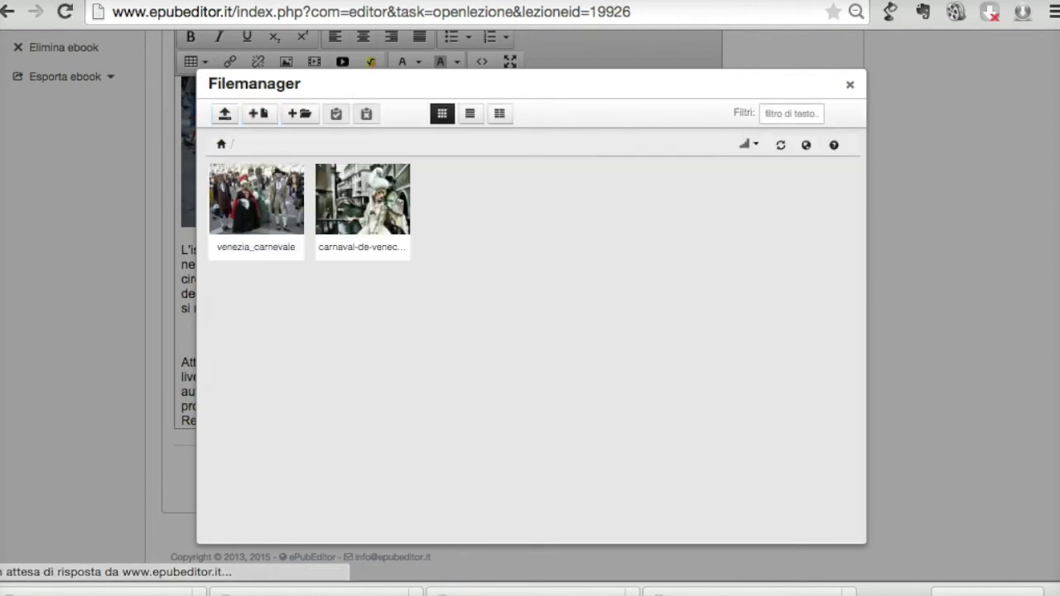
Insert the uploaded photo of the masked woman and shrink it to about the width of the first photo
click(362, 199)
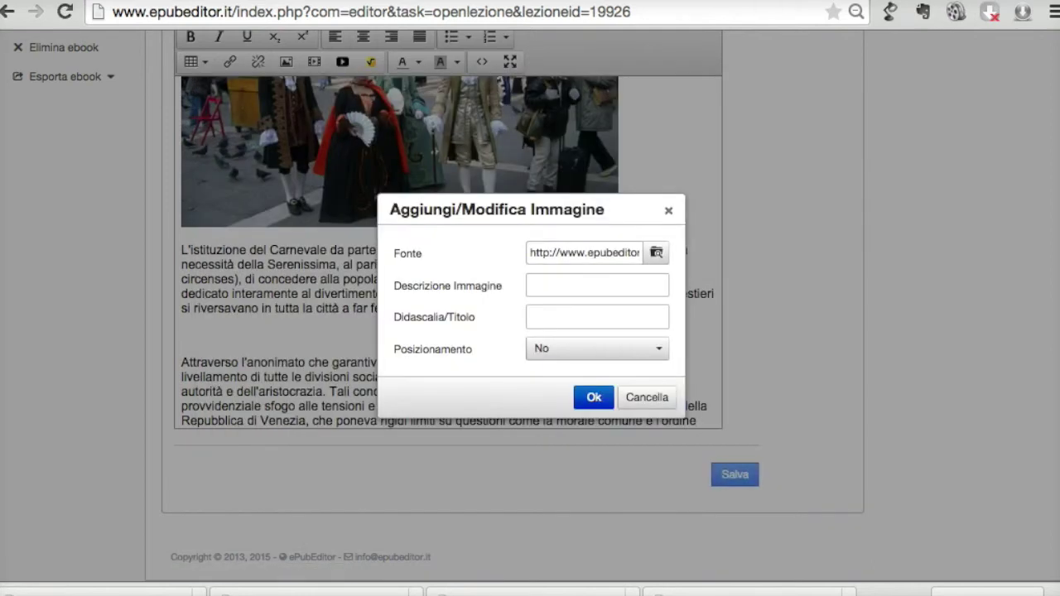
click(594, 397)
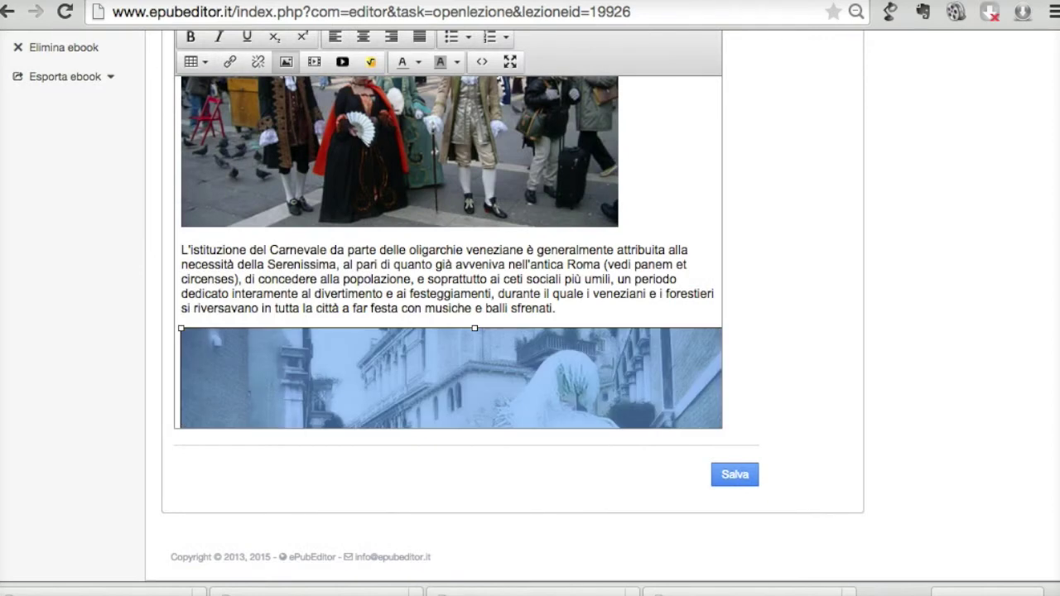
drag(181, 328, 295, 402)
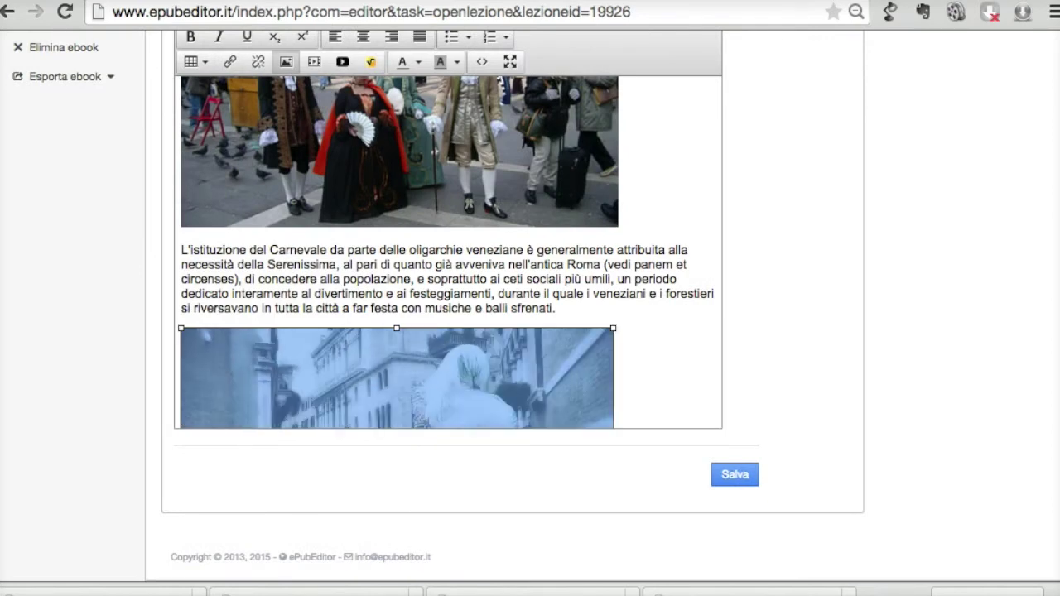
Split the last paragraph after "autorità e dell'aristocrazia." and leave an empty line between the two parts
scroll(447, 253, down, 5)
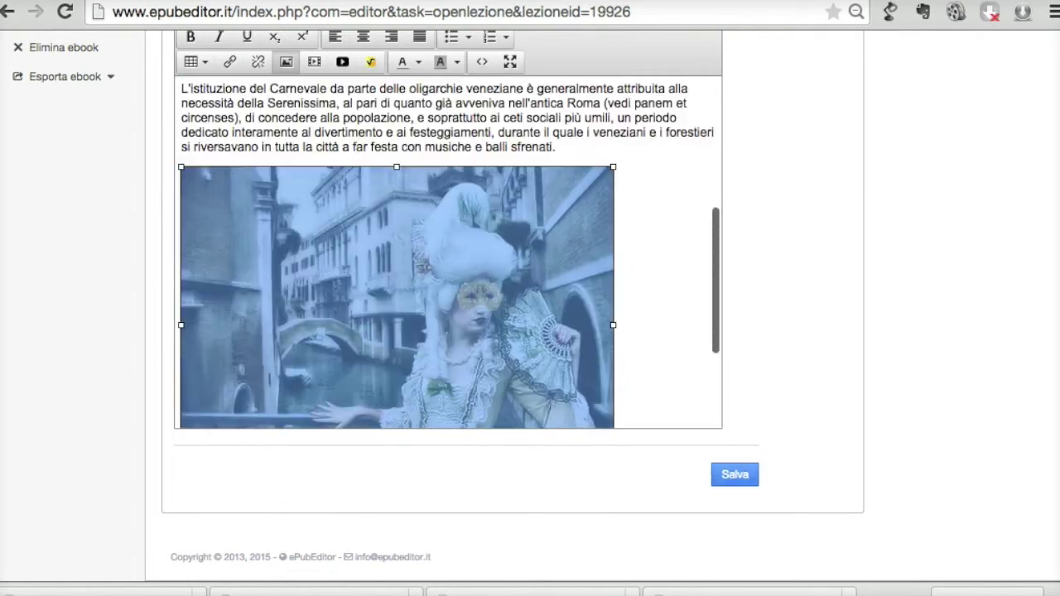
scroll(447, 253, down, 3)
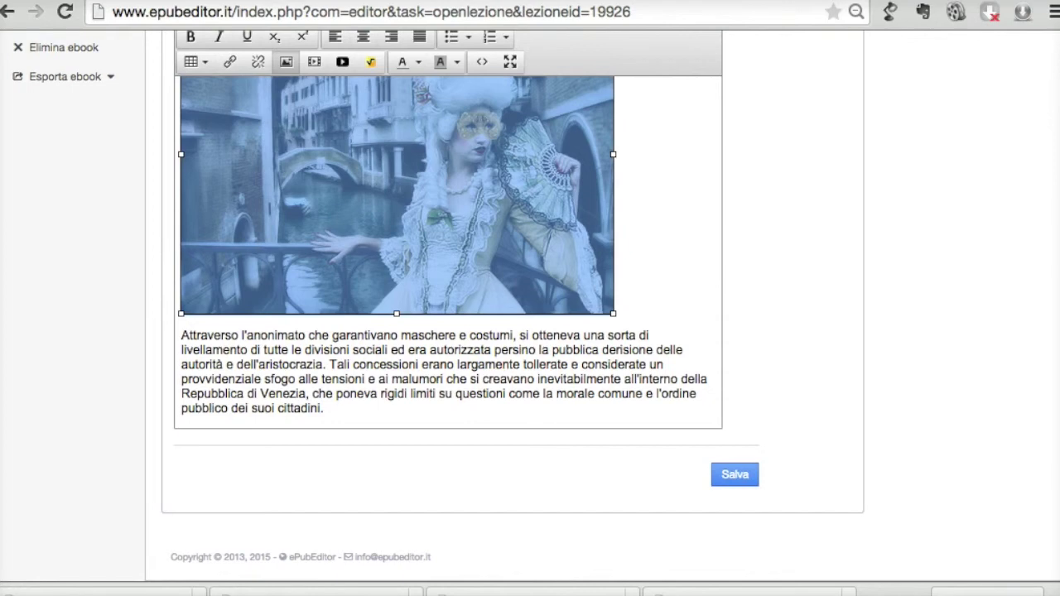
click(329, 365)
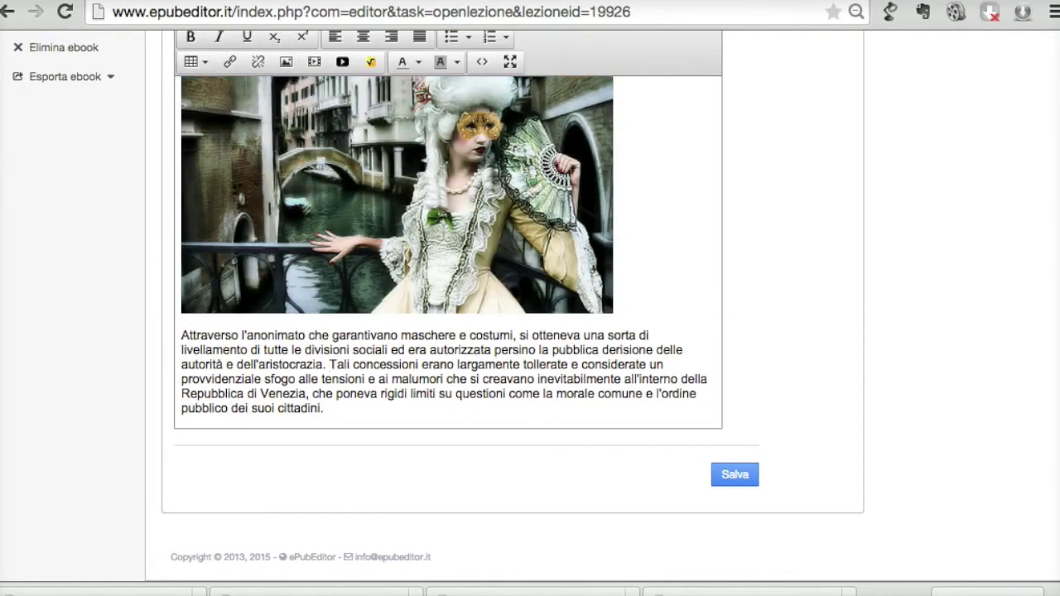
key(Return)
key(Return)
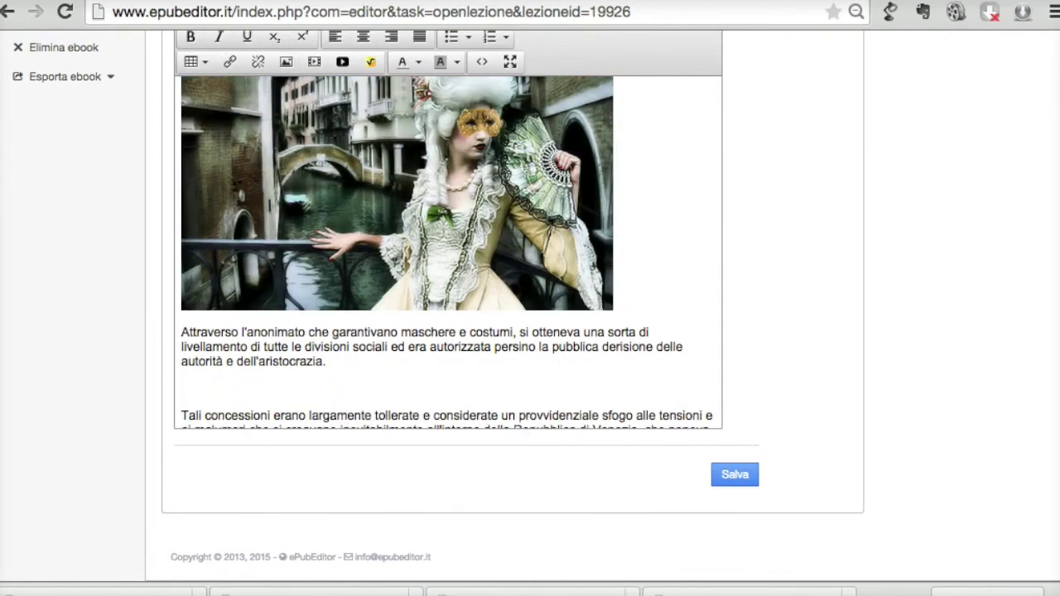
Search YouTube for "carnevale di Venezia", insert "Carnevale di Venezia 2014 - Official Video" on the empty line and save the page
scroll(447, 252, up, 1)
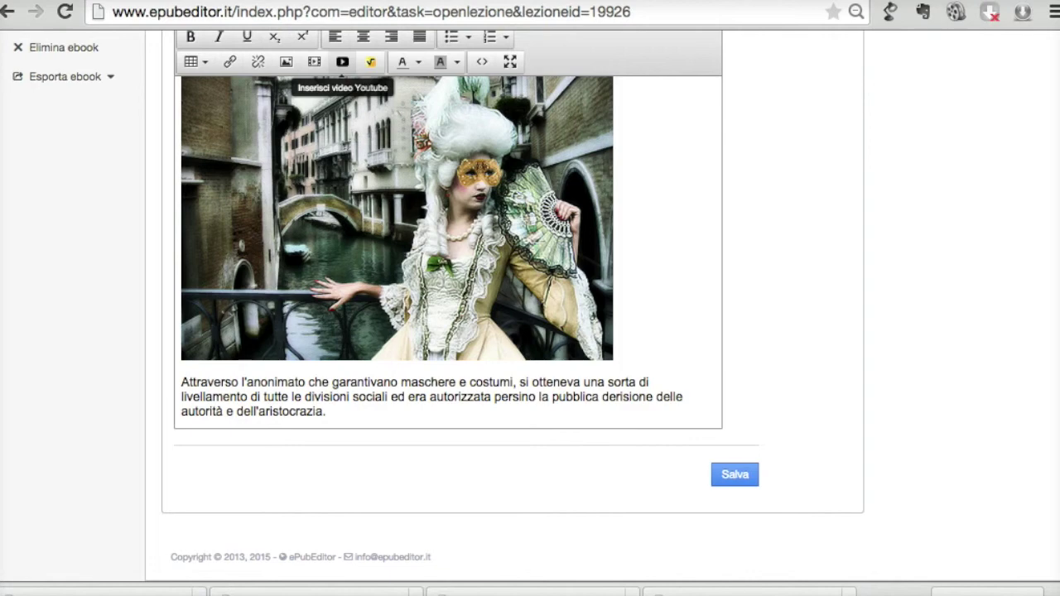
click(342, 61)
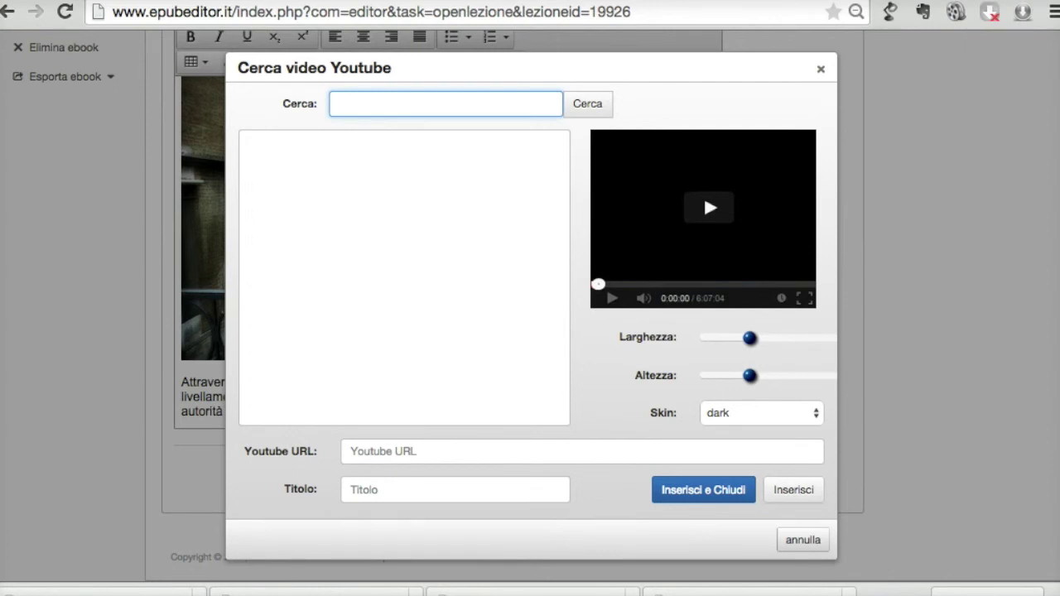
text(carnevale di Venezia)
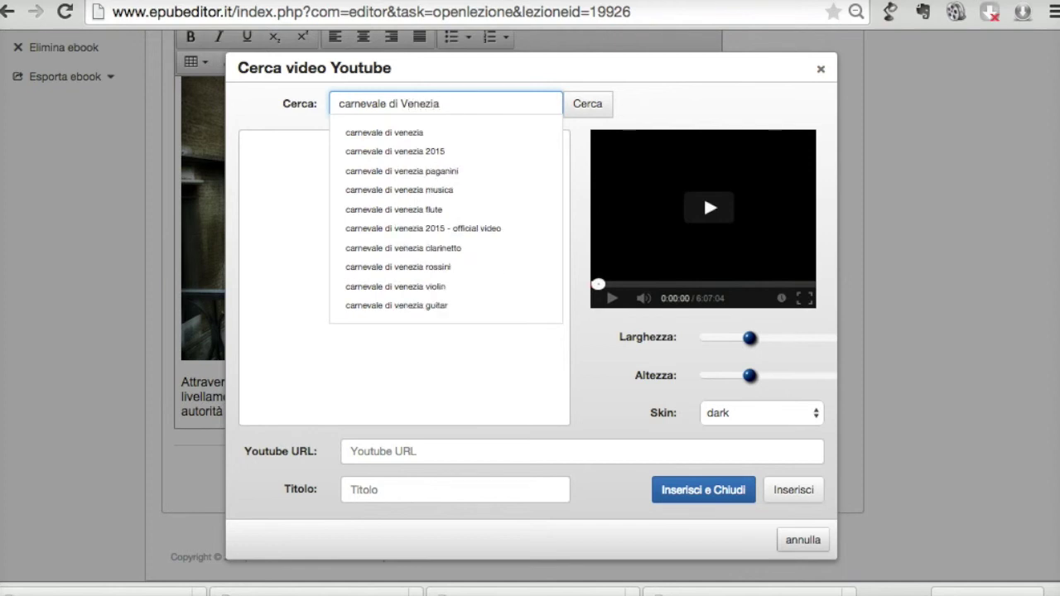
key(Return)
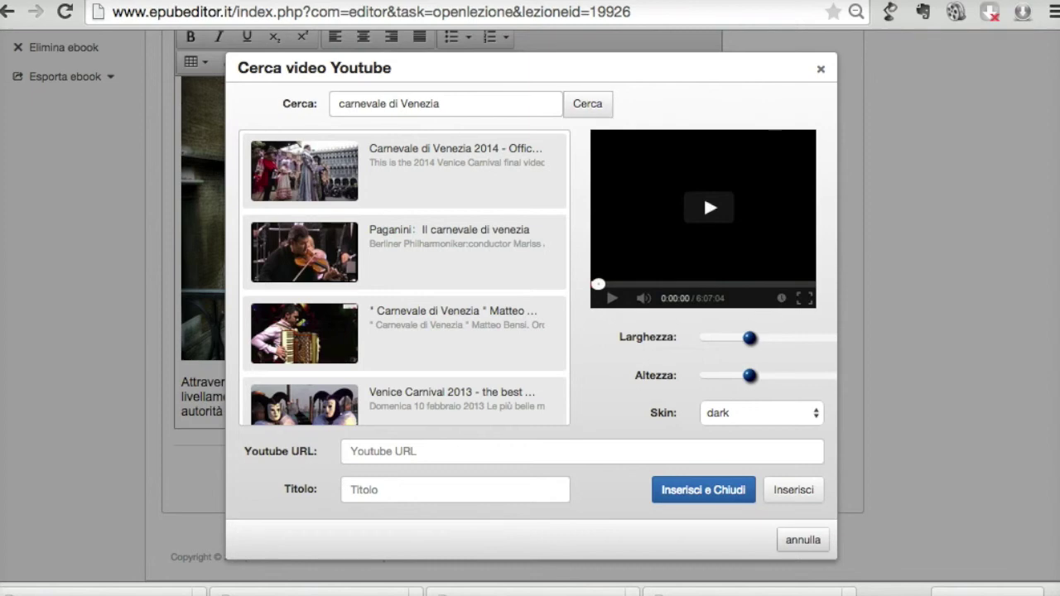
click(456, 148)
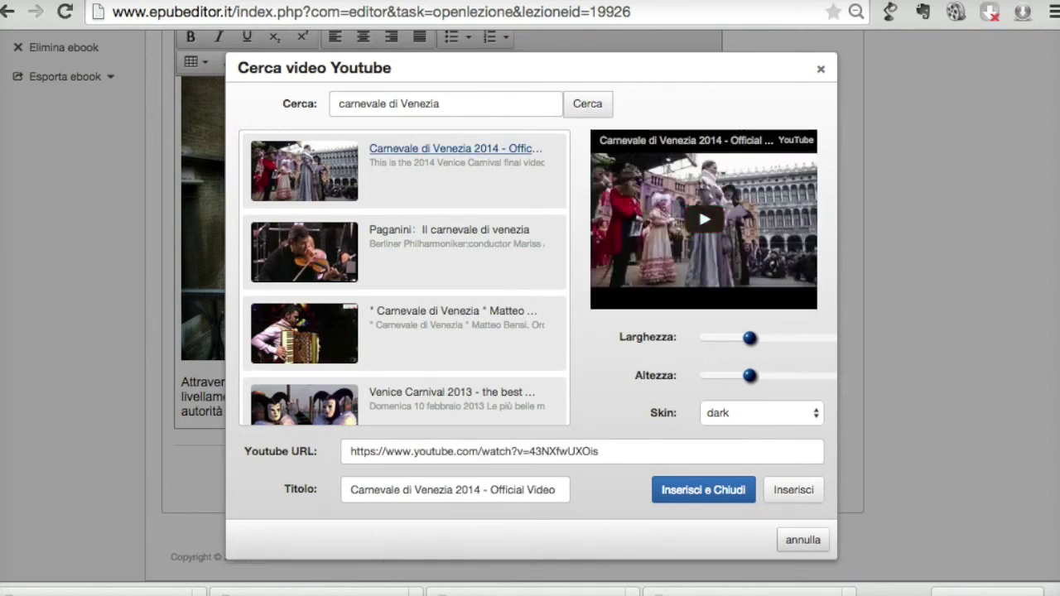
click(703, 490)
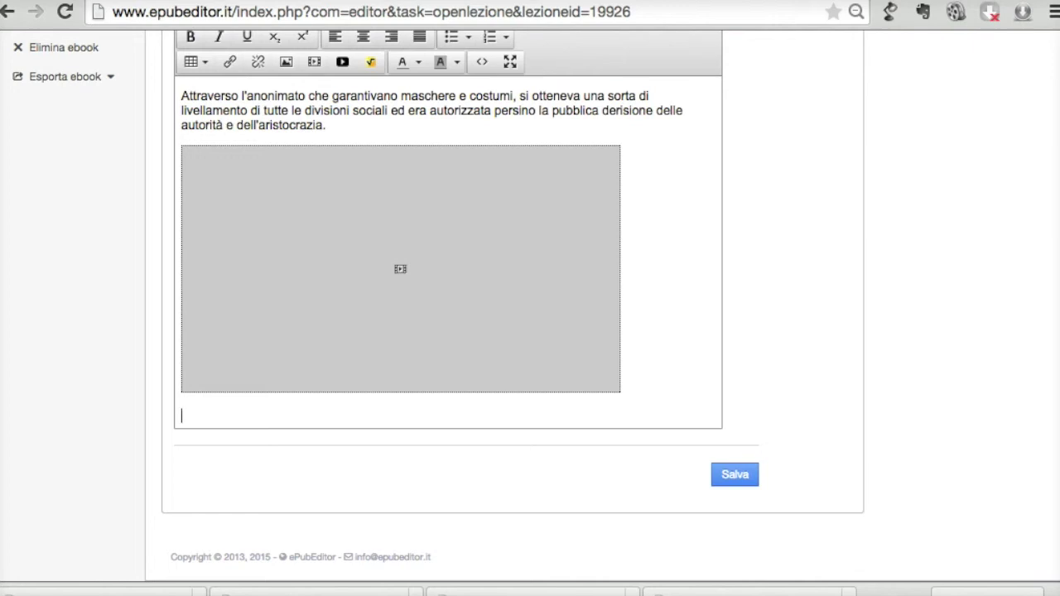
click(734, 475)
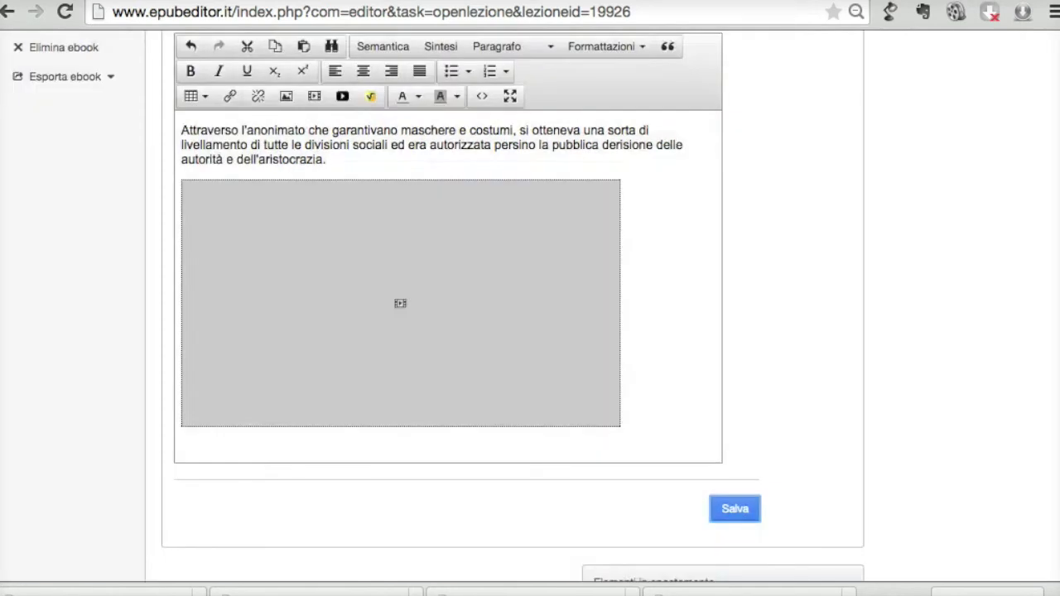
click(735, 508)
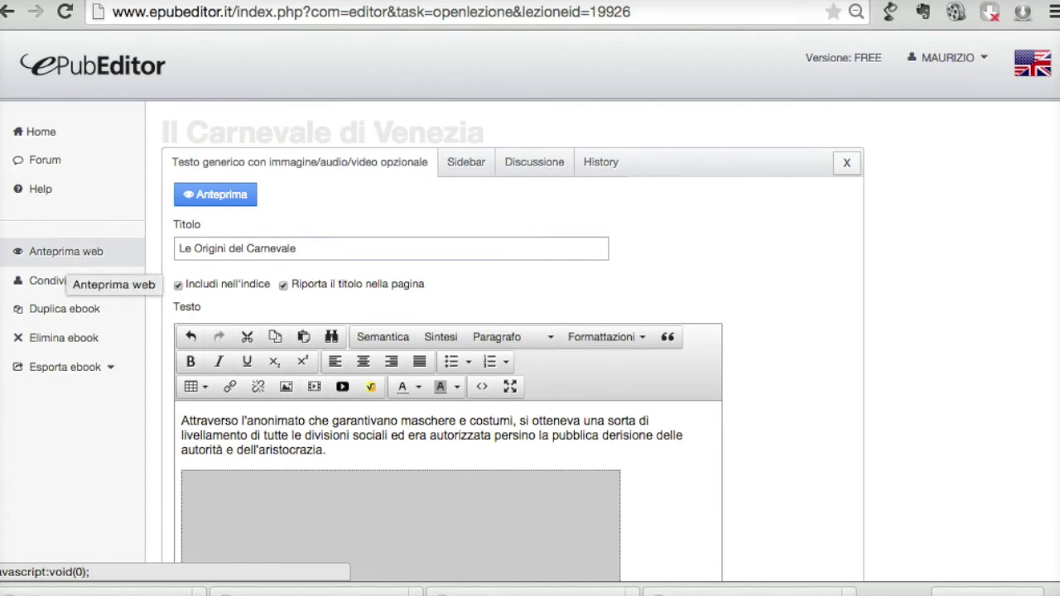
Preview the ebook on the web, check the text and photos of the page and play the embedded video
click(75, 256)
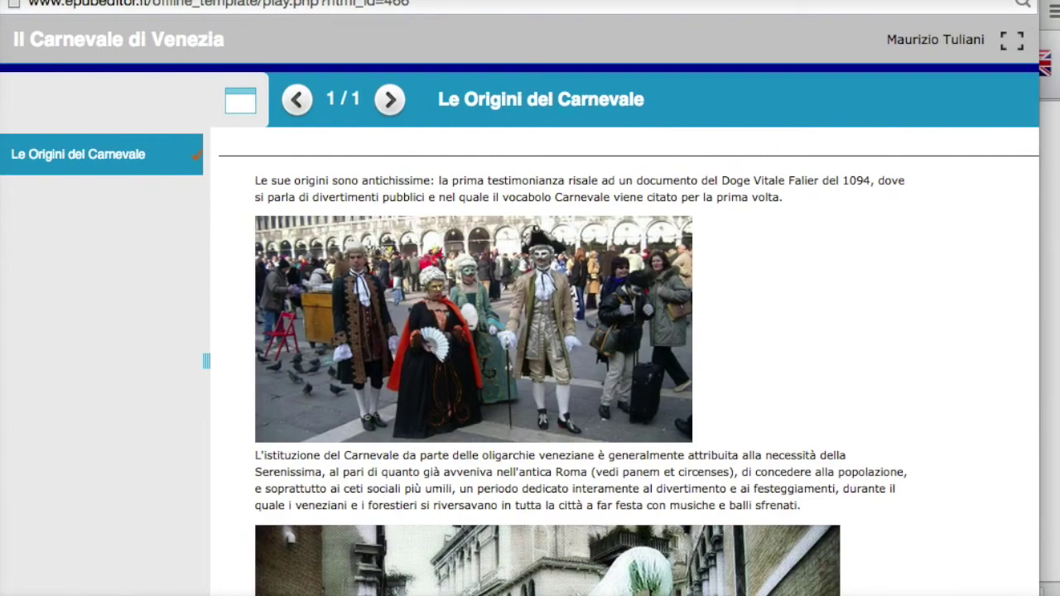
scroll(647, 361, down, 5)
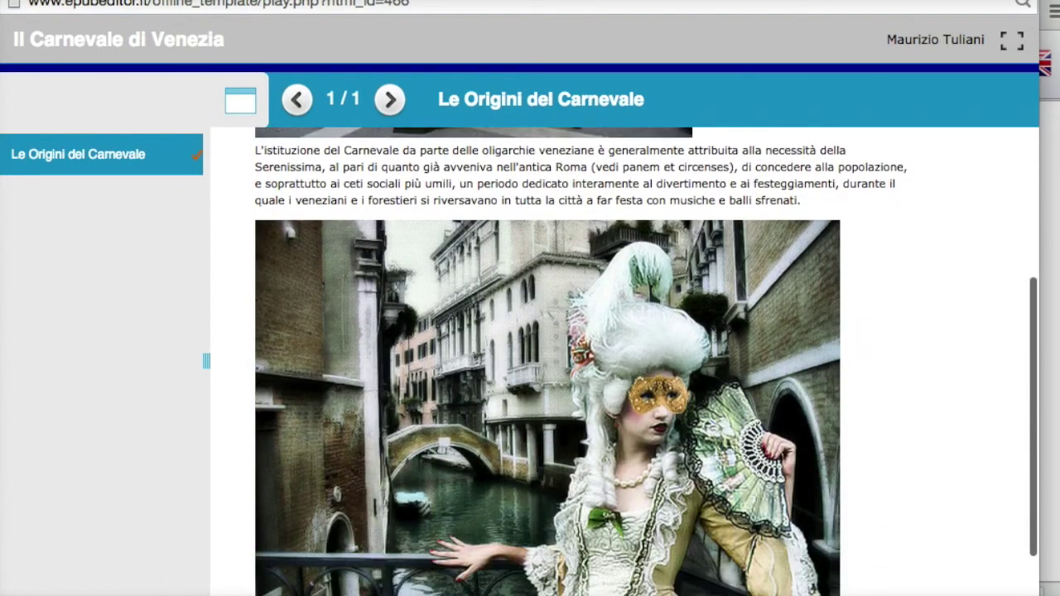
scroll(647, 361, down, 3)
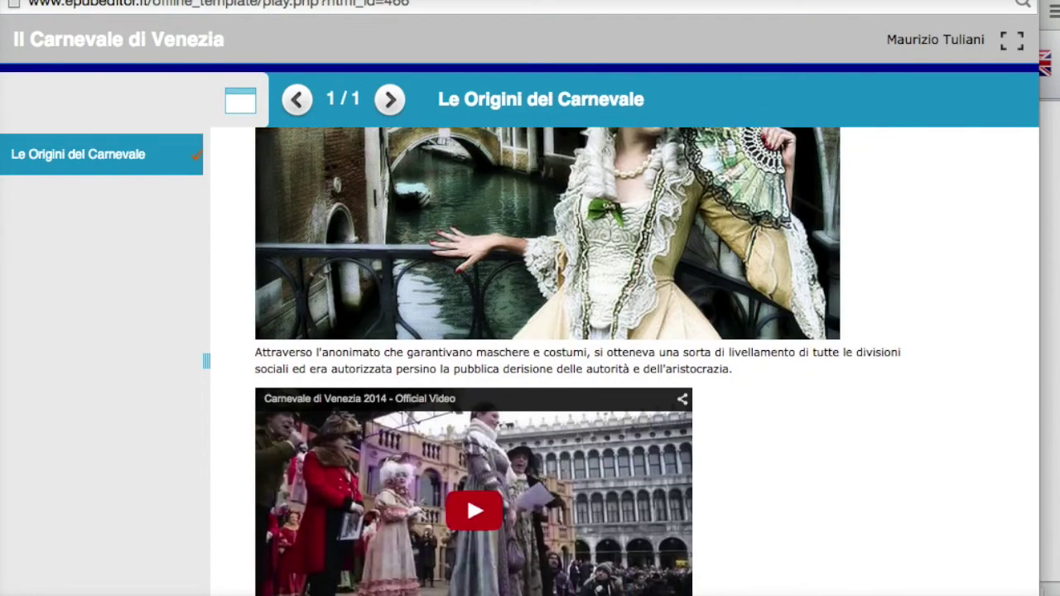
click(475, 511)
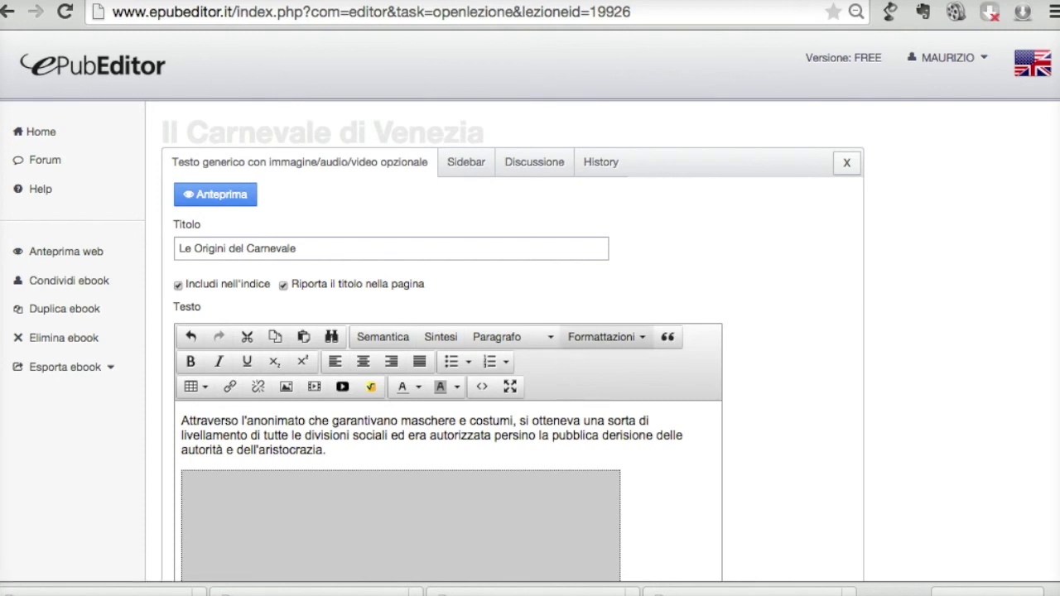
Check the end of the page below the video placeholder in the editor and save the page again
scroll(530, 332, down, 5)
scroll(513, 301, down, 1)
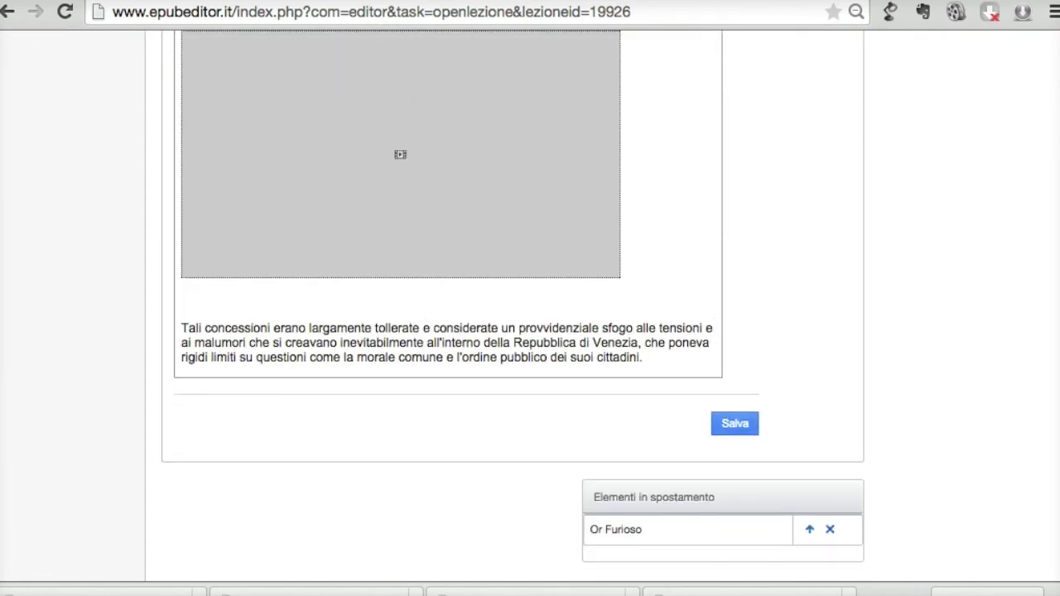
click(734, 423)
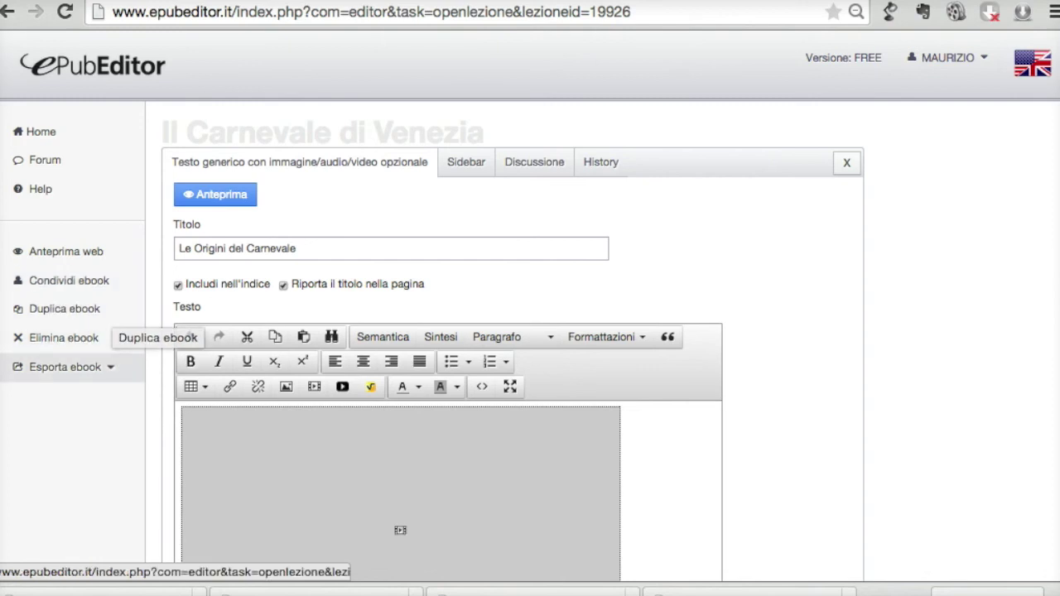
Show the formats available for exporting the ebook and look over the page's content in the editor
click(64, 367)
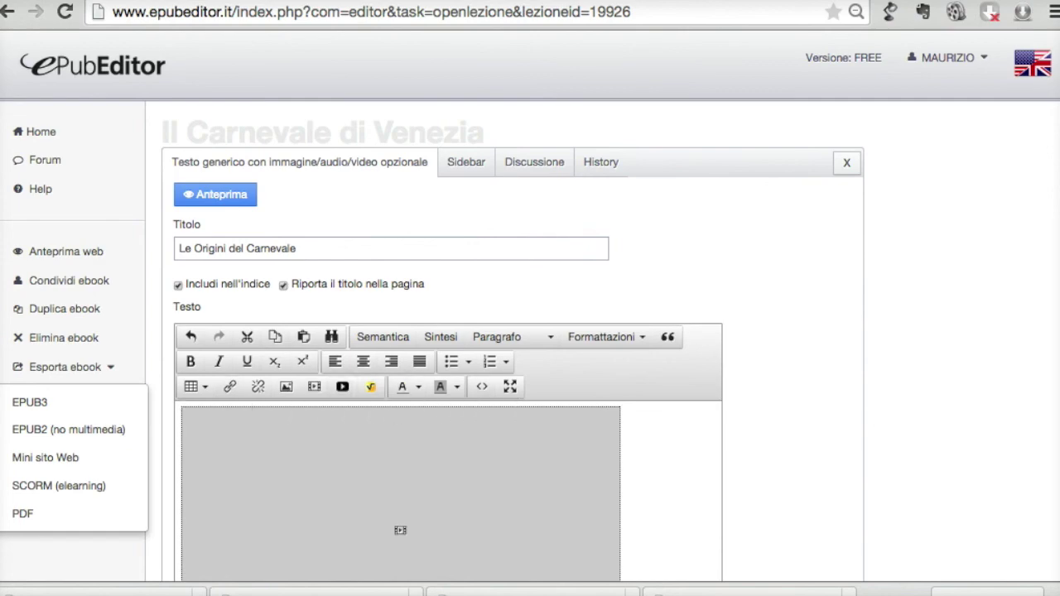
scroll(447, 497, down, 5)
scroll(447, 492, down, 5)
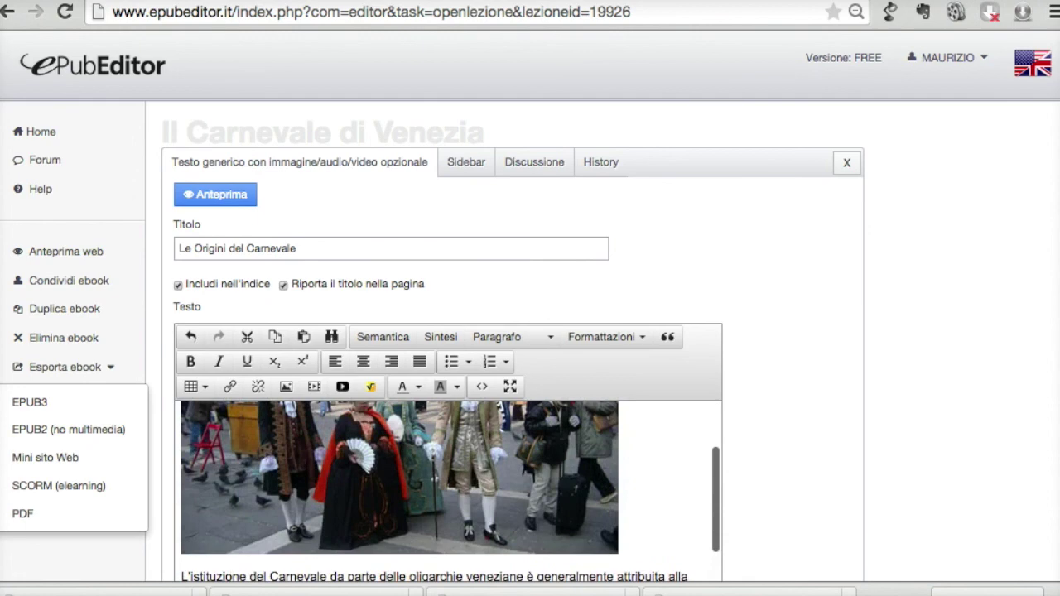